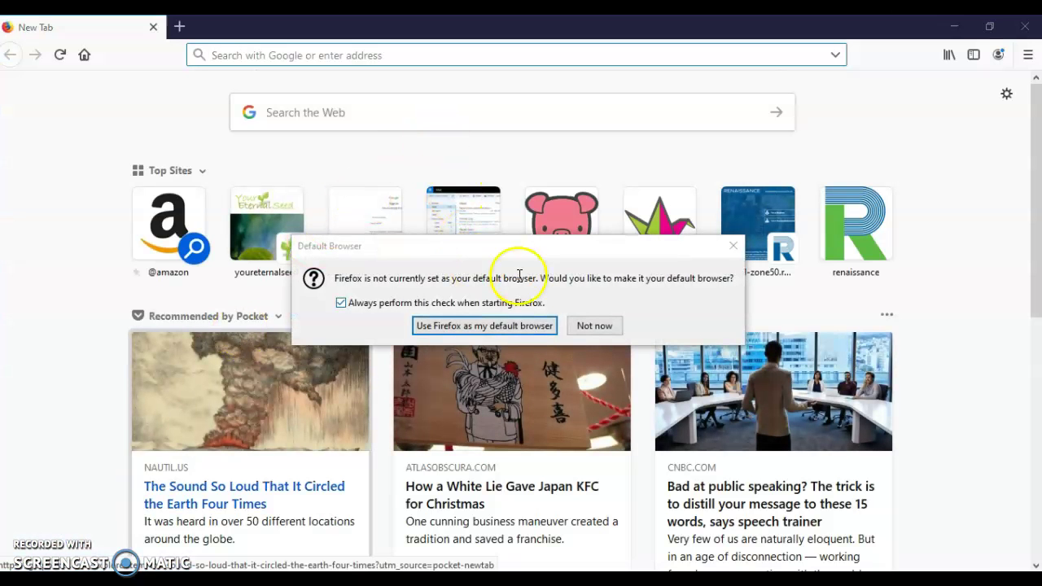
# Decline making Firefox the default browser and go to google.com.
pyautogui.click(584, 328)
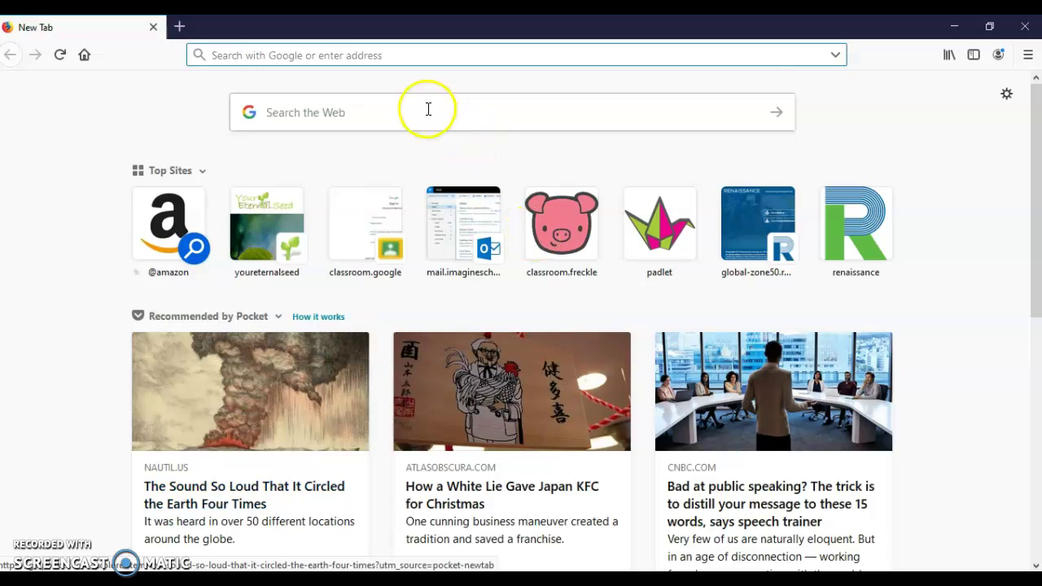
pyautogui.click(361, 57)
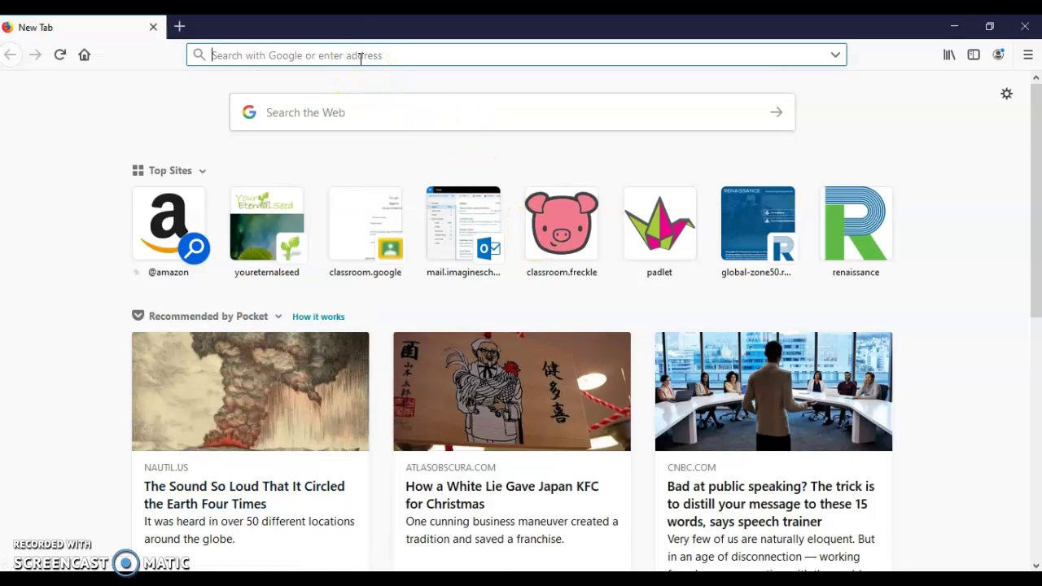
pyautogui.write('google.com')
pyautogui.press('Return')
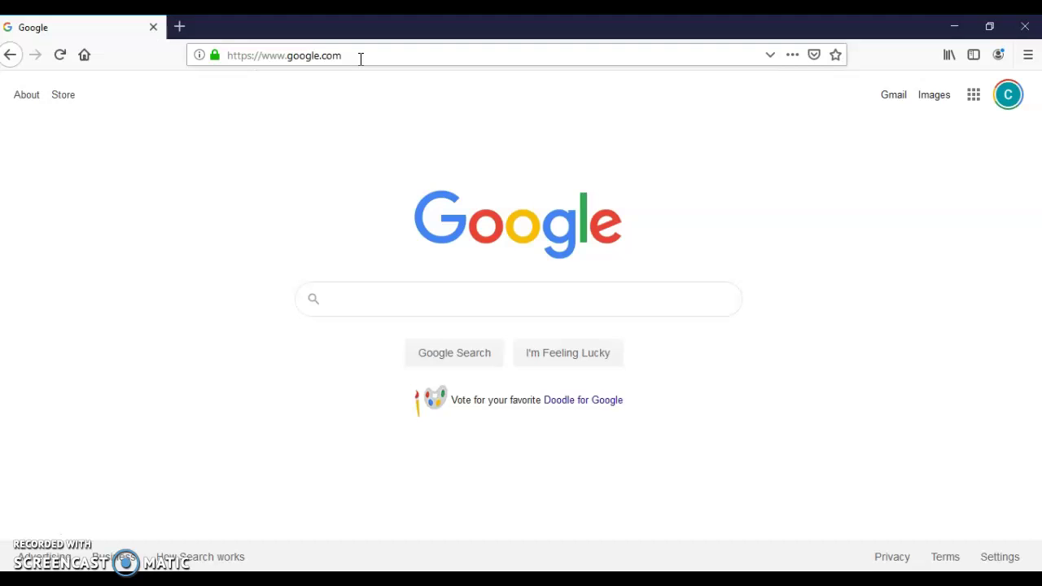
pyautogui.click(361, 59)
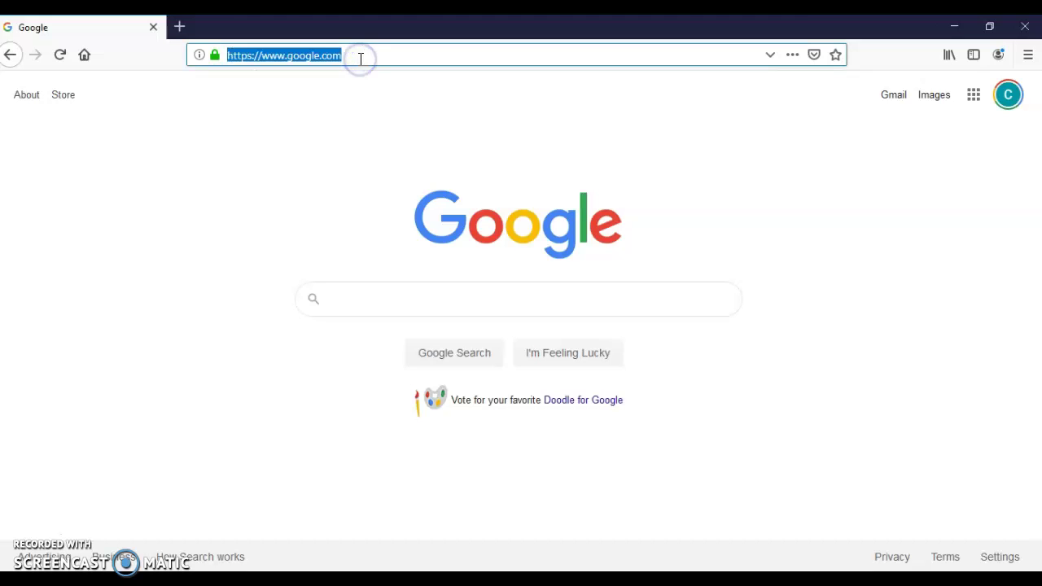
pyautogui.write('c')
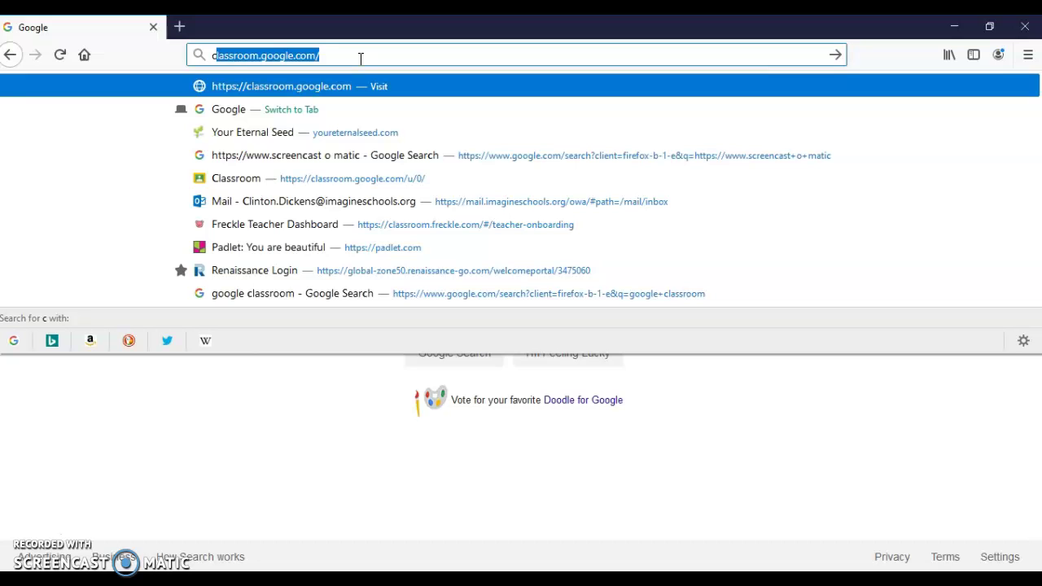
pyautogui.press('BackSpace')
pyautogui.press('BackSpace')
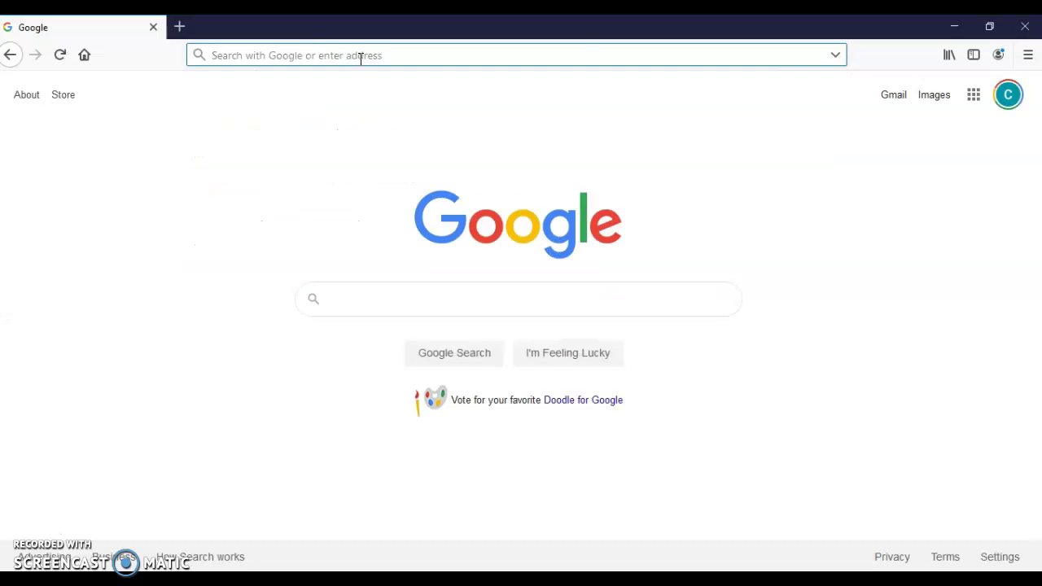
pyautogui.click(370, 309)
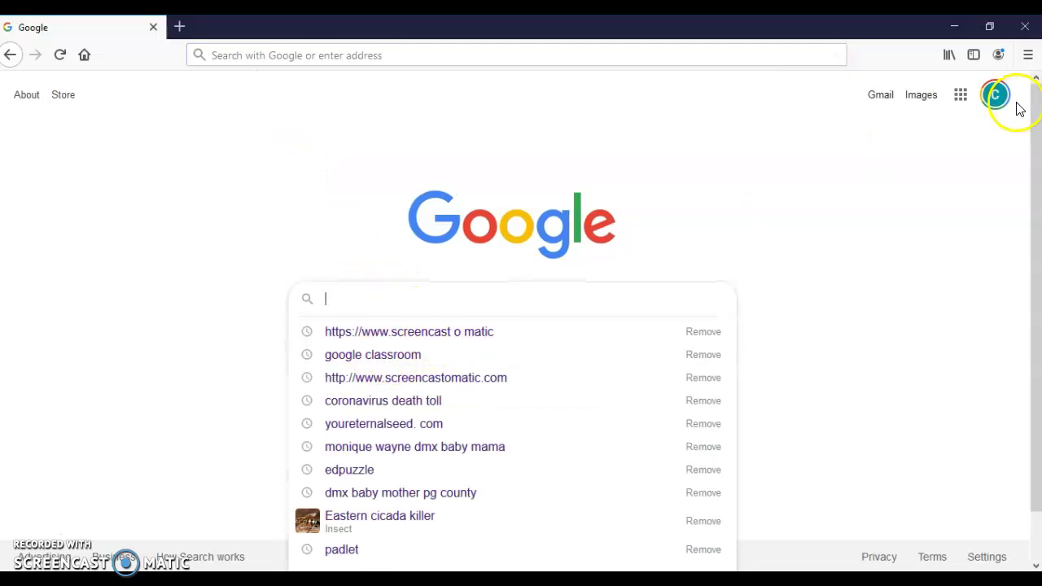
# Look through the Google apps list for Classroom, then close the list.
pyautogui.click(961, 96)
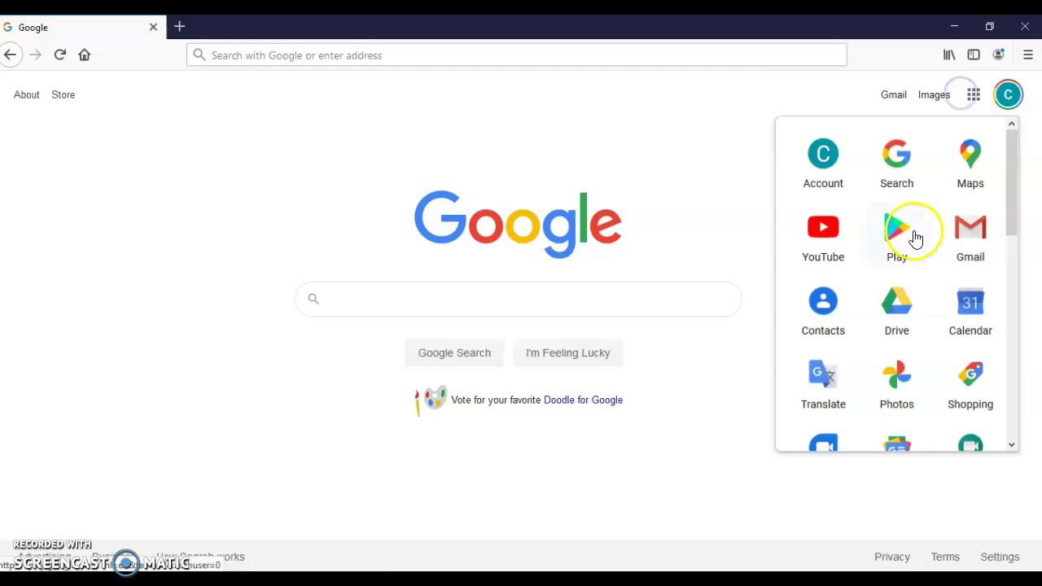
pyautogui.scroll(-1, 916, 236)
pyautogui.scroll(-5, 915, 237)
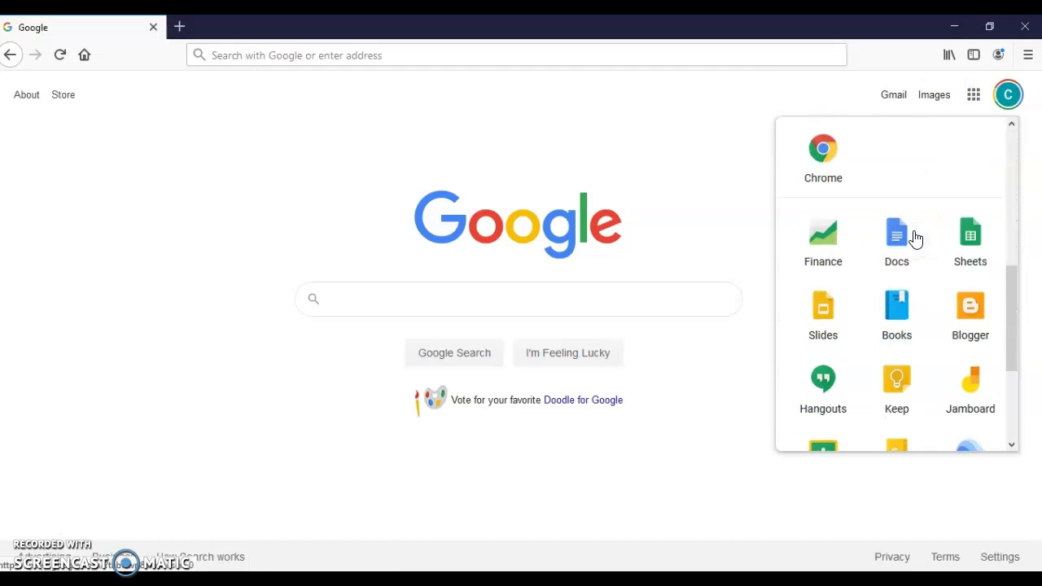
pyautogui.scroll(-2, 916, 237)
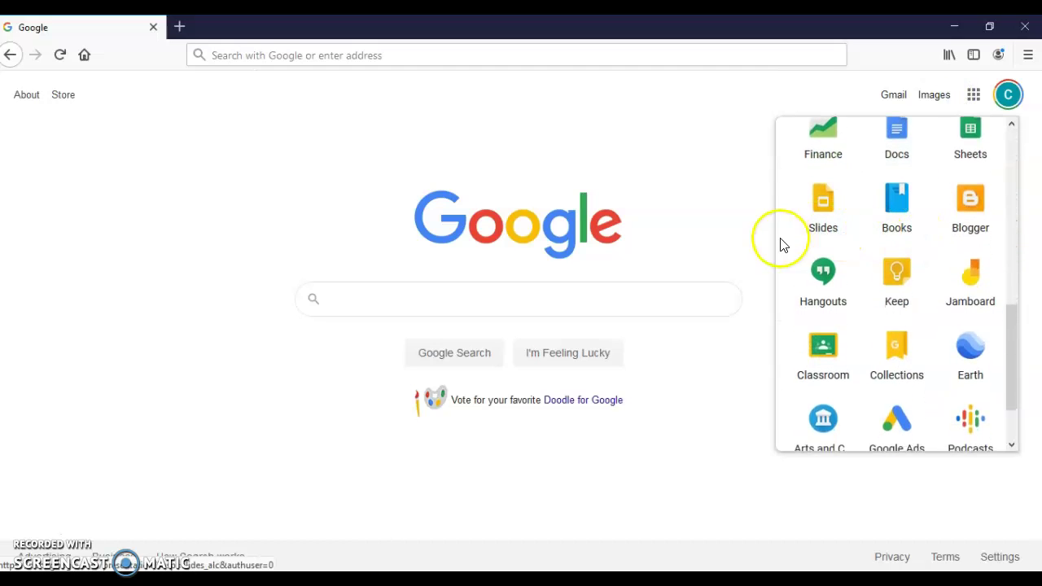
pyautogui.click(729, 225)
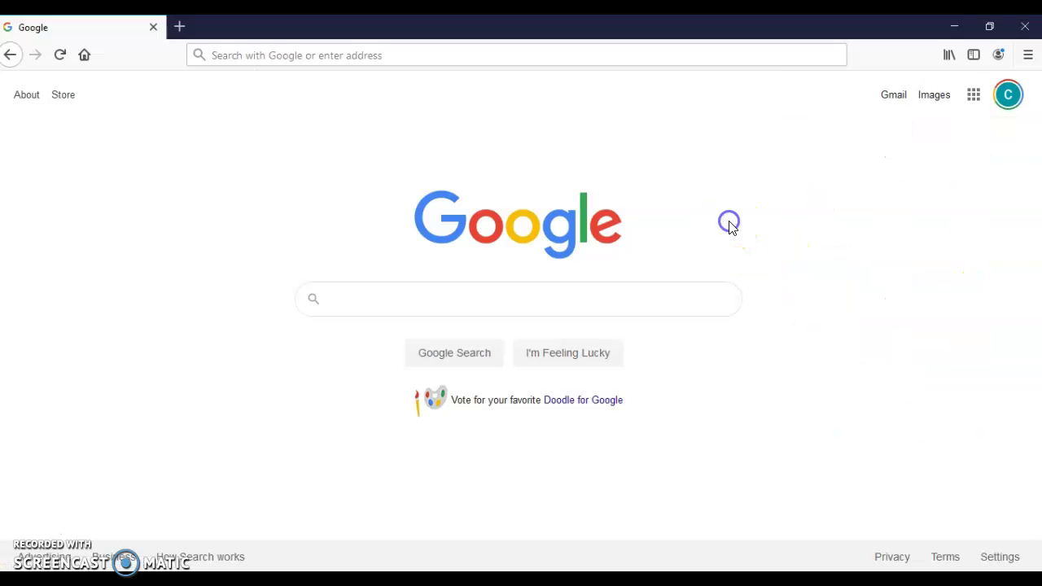
# Switch to the other signed-in Google account and open Google Classroom from its apps list.
pyautogui.click(1010, 96)
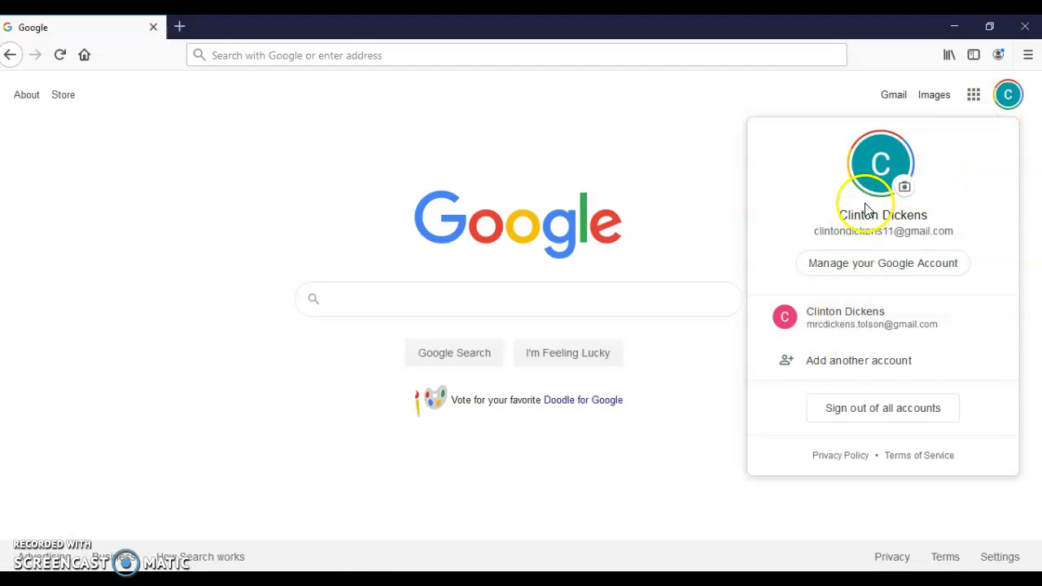
pyautogui.click(865, 319)
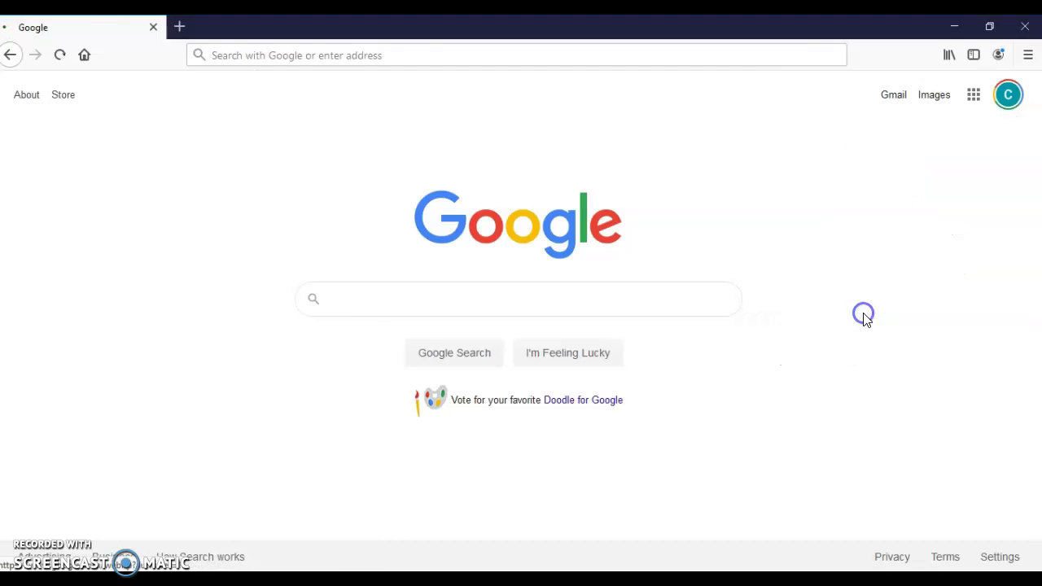
pyautogui.click(976, 96)
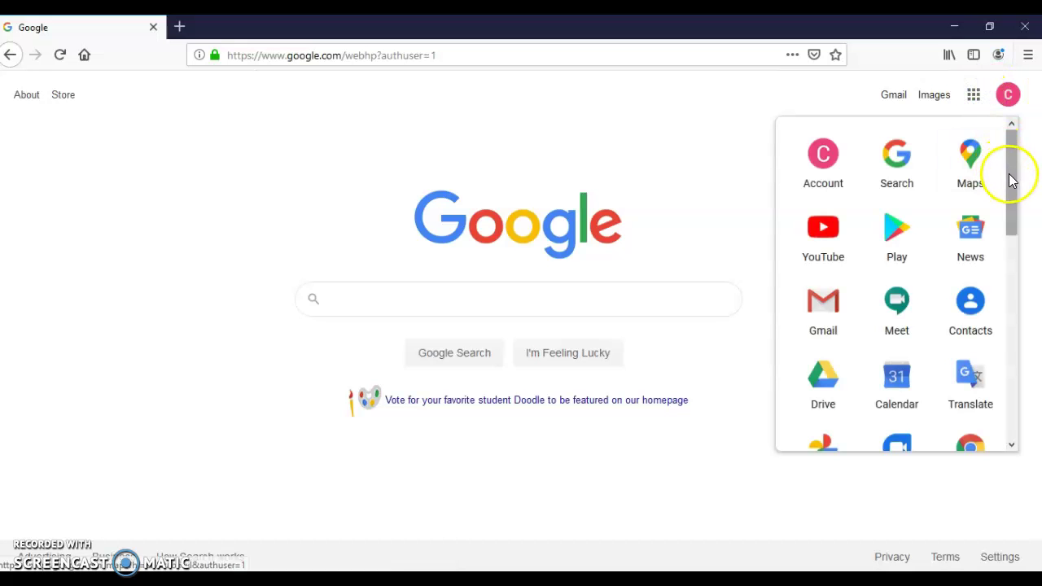
pyautogui.moveTo(1011, 180); pyautogui.dragTo(1010, 378)
pyautogui.click(836, 301)
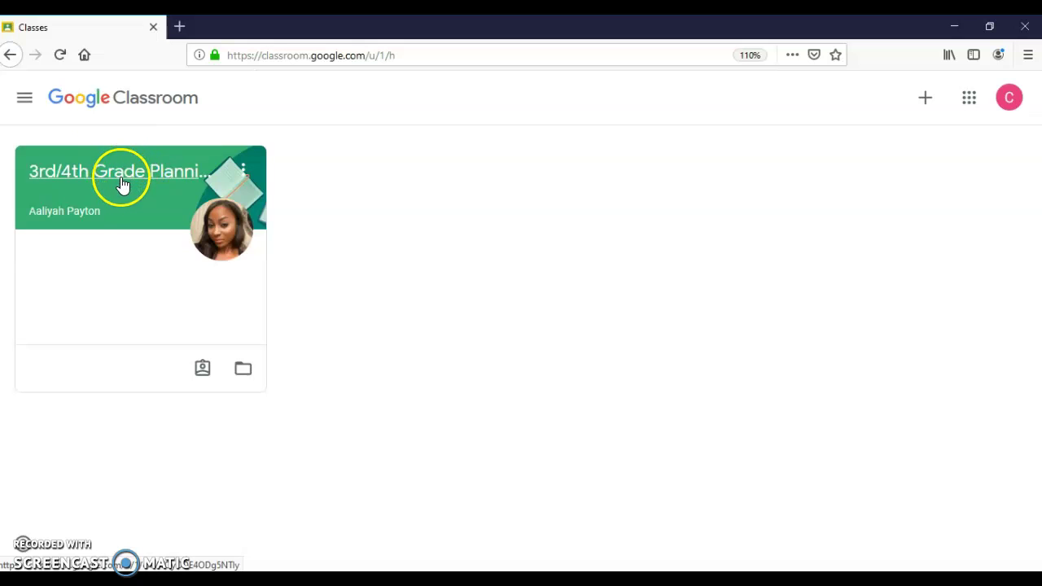
# Examine the profile and notification options in the Classroom settings, then return to the classes overview.
pyautogui.click(21, 104)
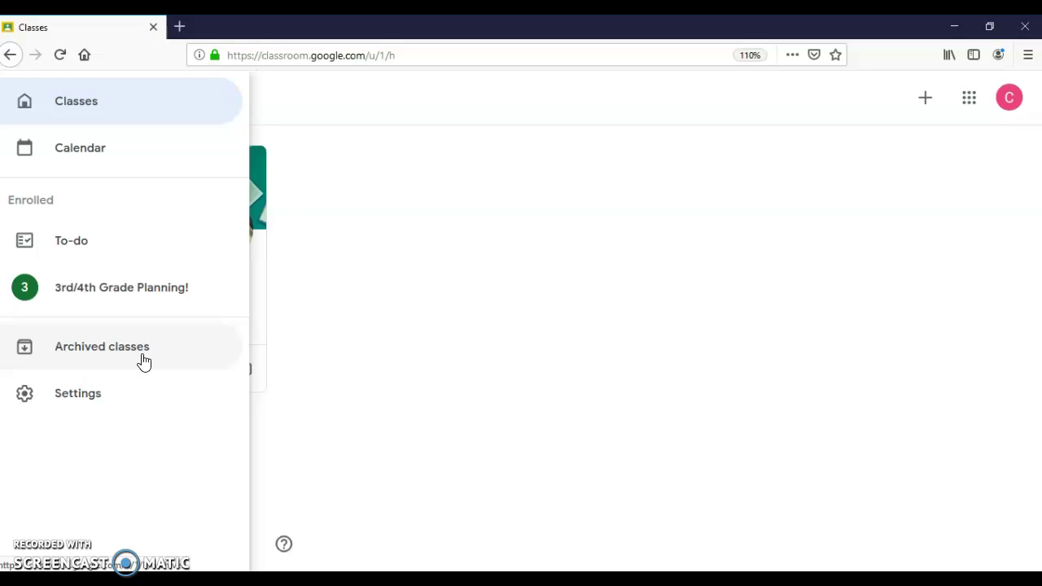
pyautogui.click(97, 398)
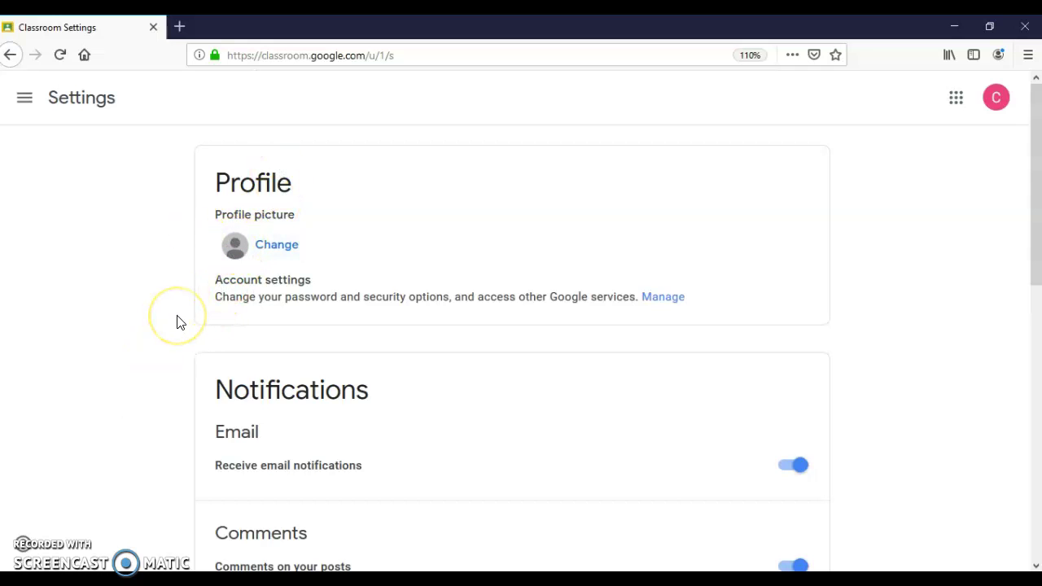
pyautogui.scroll(-3, 177, 322)
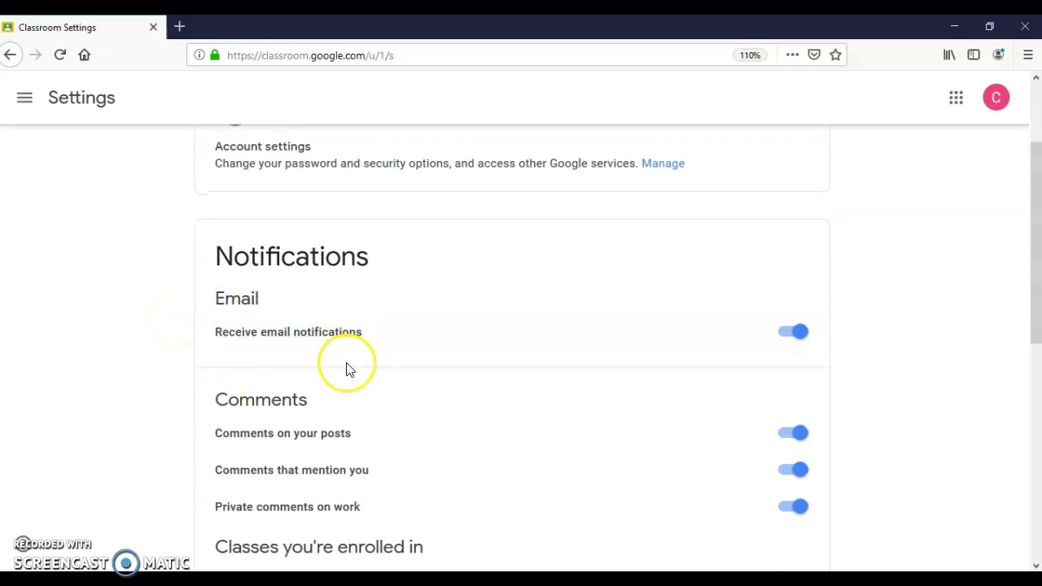
pyautogui.scroll(-4, 346, 369)
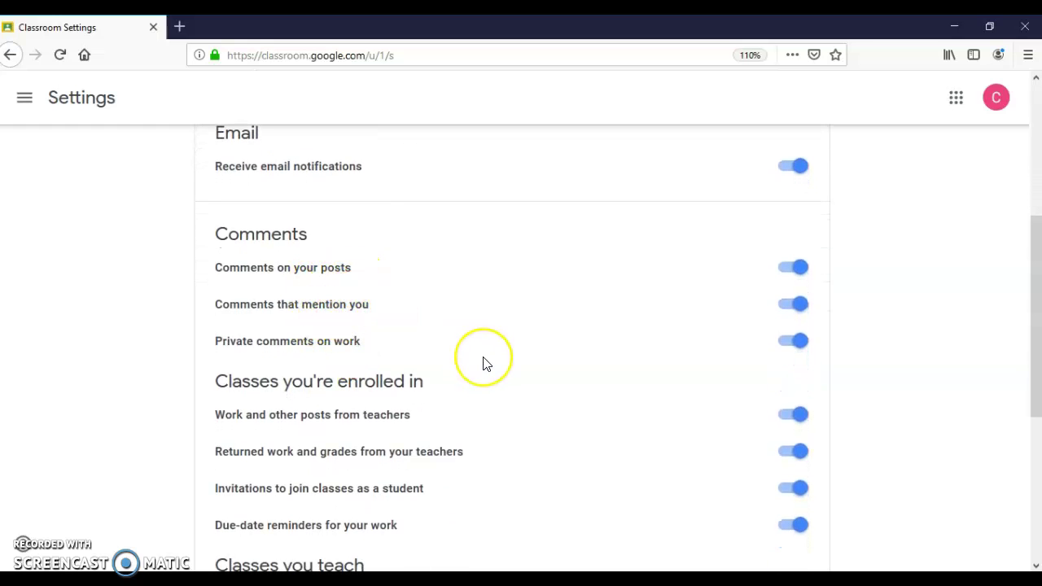
pyautogui.scroll(-5, 483, 363)
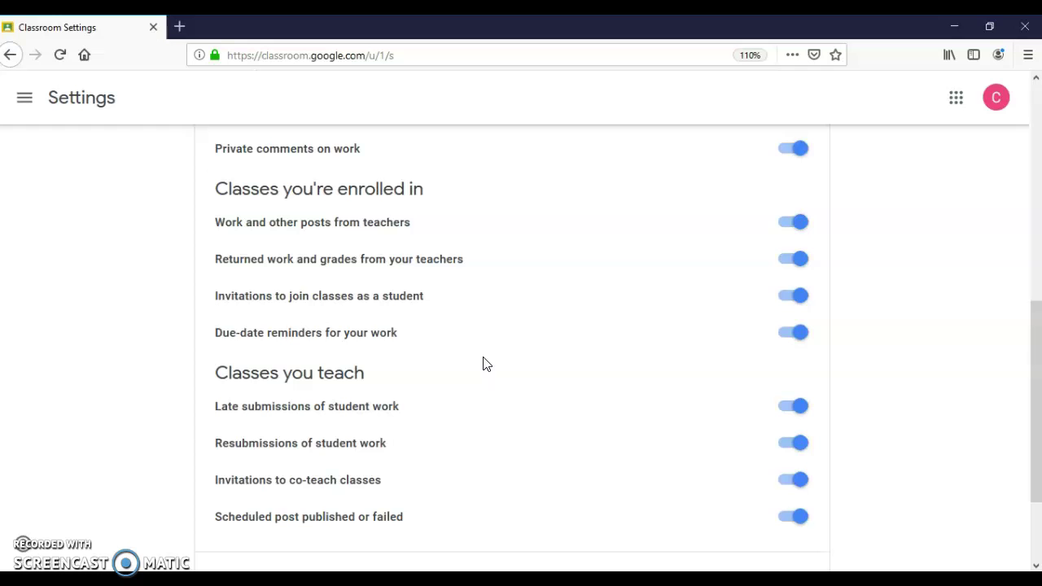
pyautogui.scroll(-3, 484, 364)
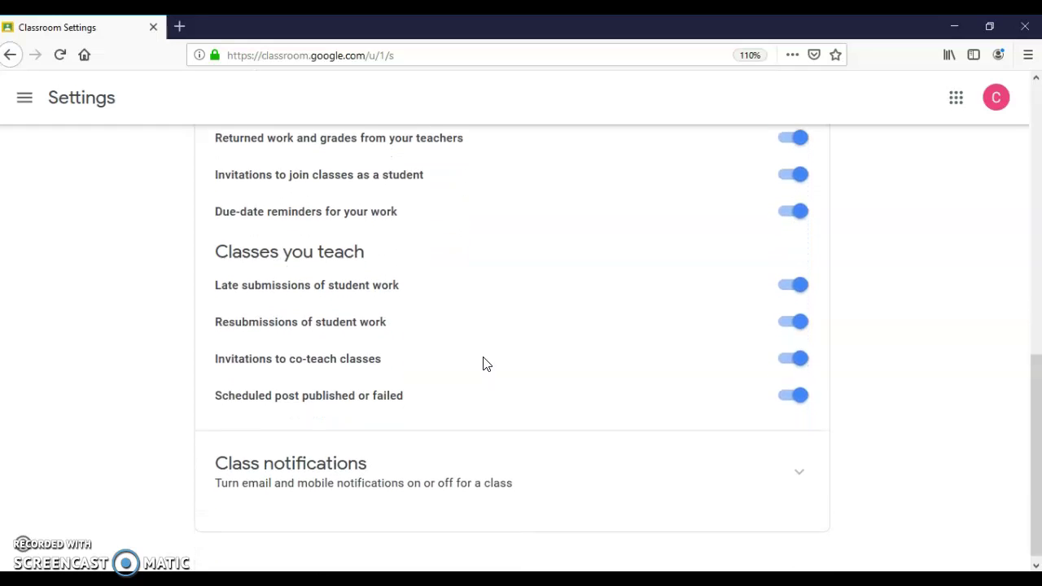
pyautogui.scroll(4, 484, 364)
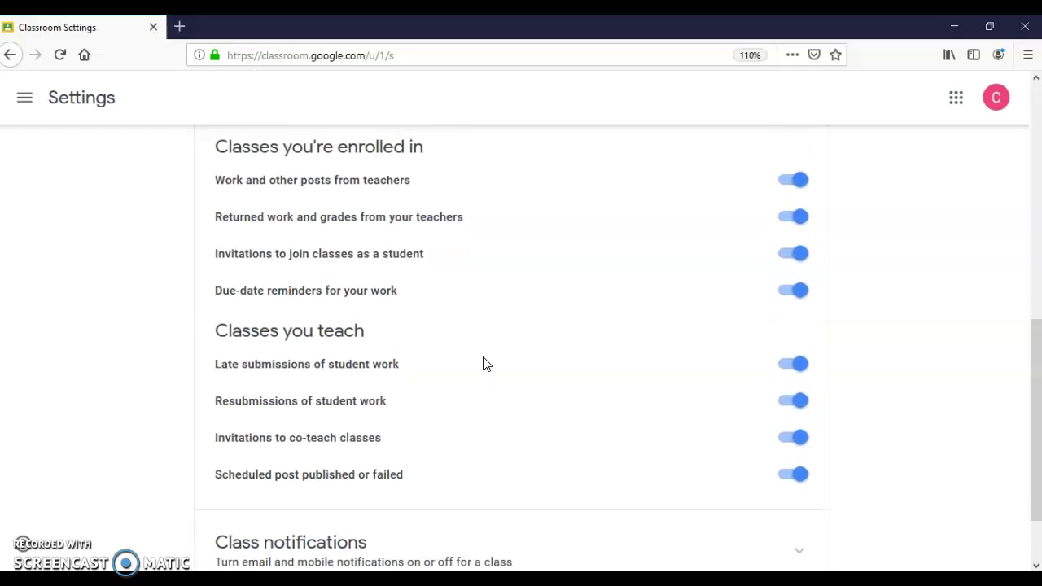
pyautogui.scroll(3, 484, 364)
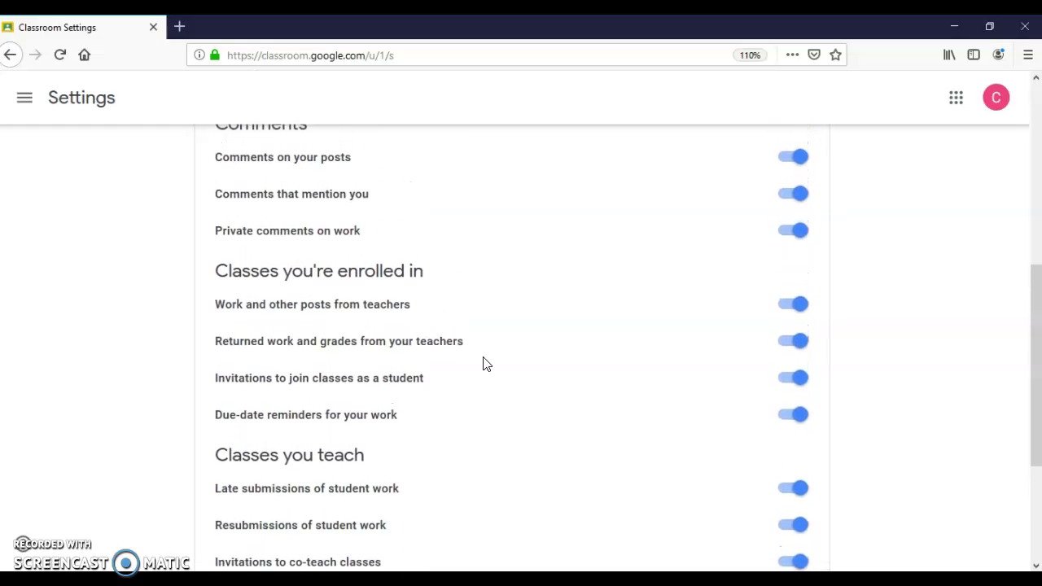
pyautogui.scroll(-3, 484, 364)
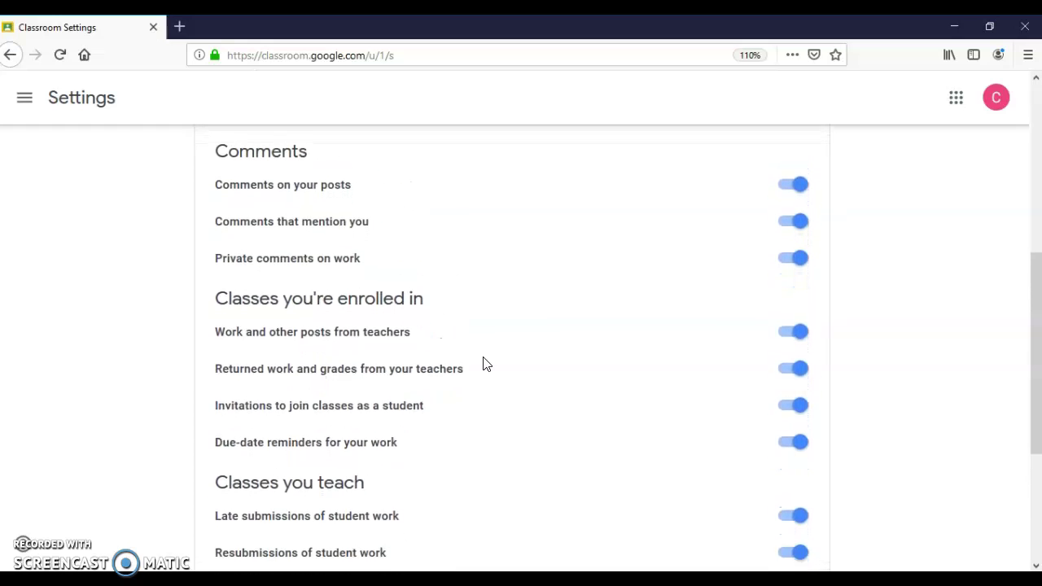
pyautogui.scroll(-2, 483, 364)
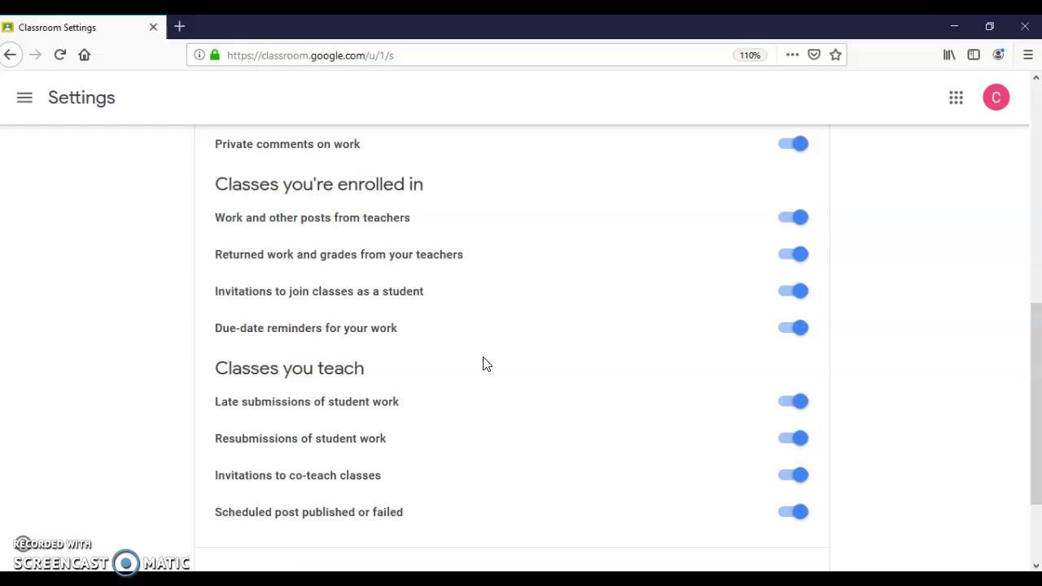
pyautogui.scroll(-1, 484, 364)
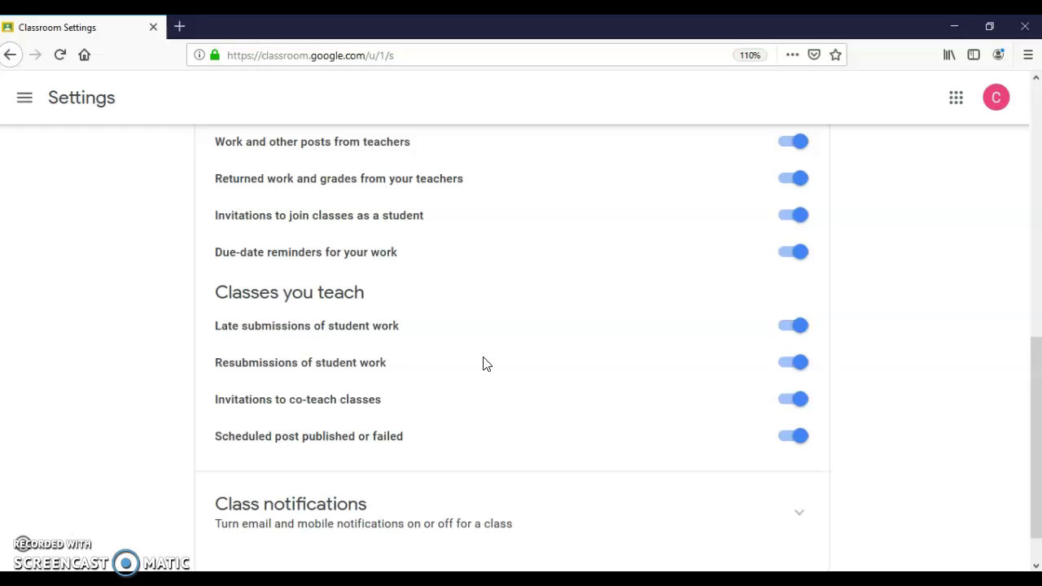
pyautogui.click(23, 102)
pyautogui.click(84, 115)
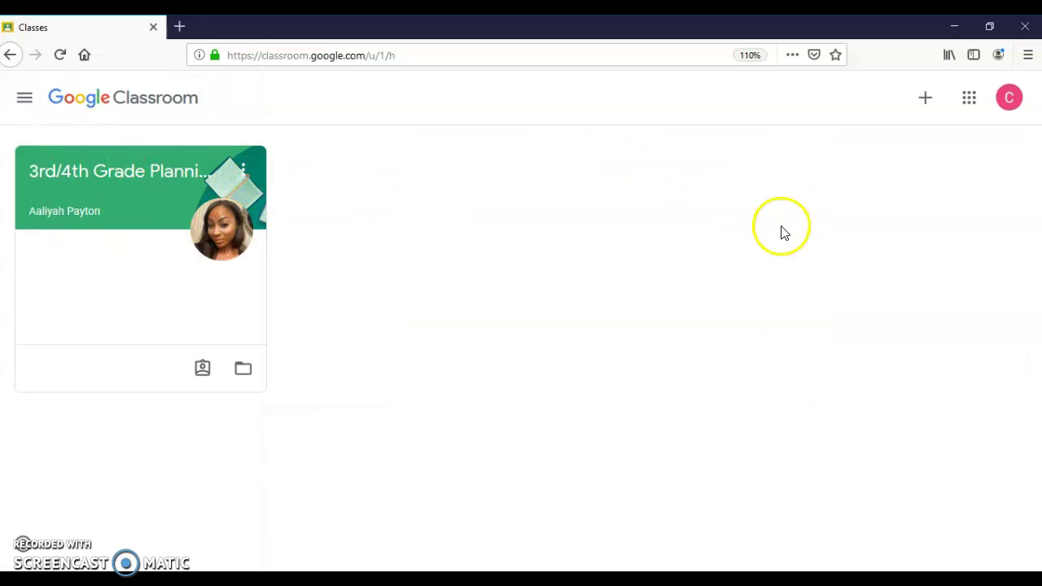
# Start creating a new class and accept the notice about using Classroom at a school with students.
pyautogui.click(925, 104)
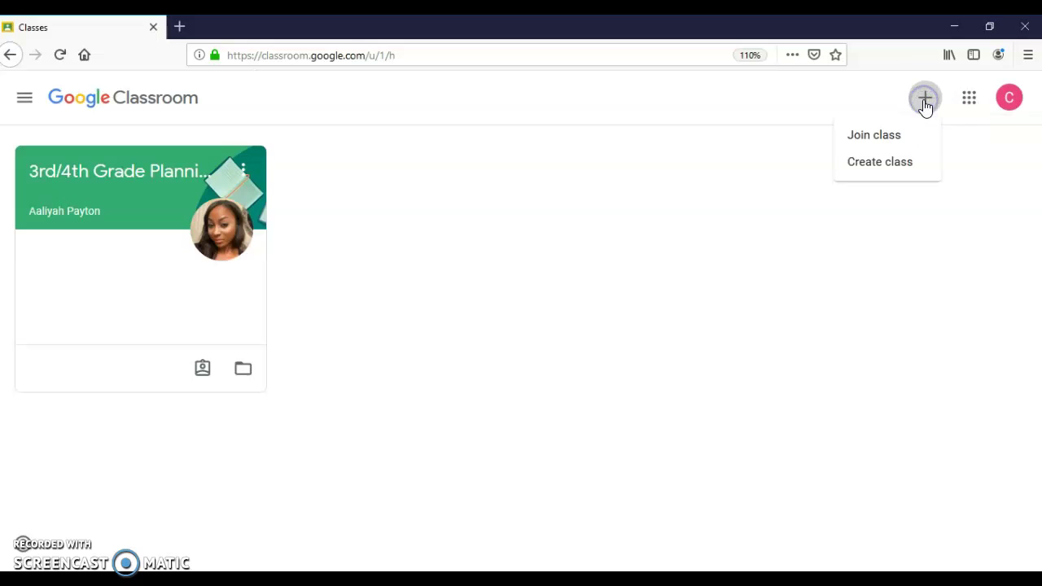
pyautogui.click(876, 165)
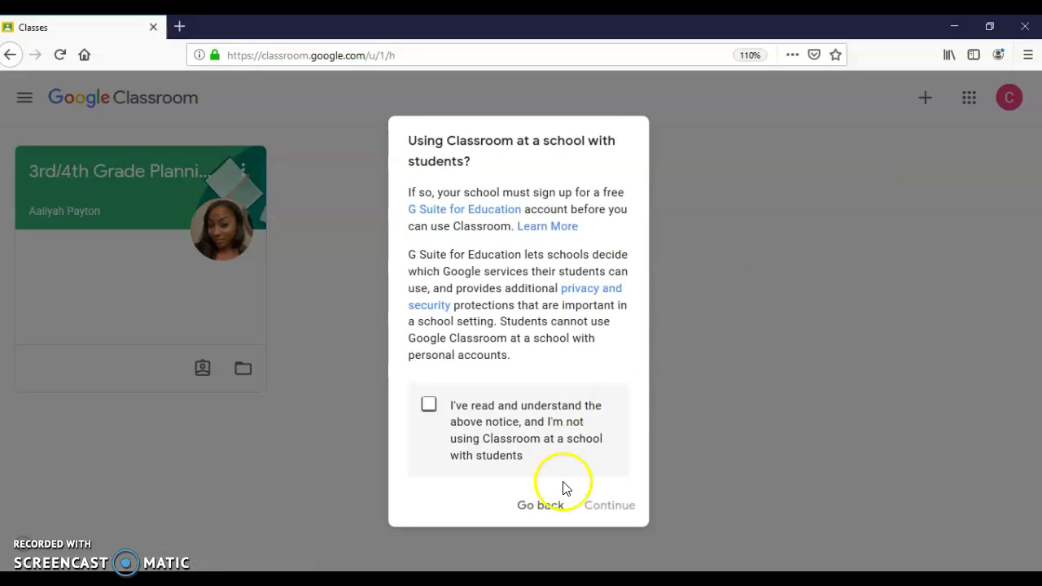
pyautogui.click(428, 407)
pyautogui.click(584, 511)
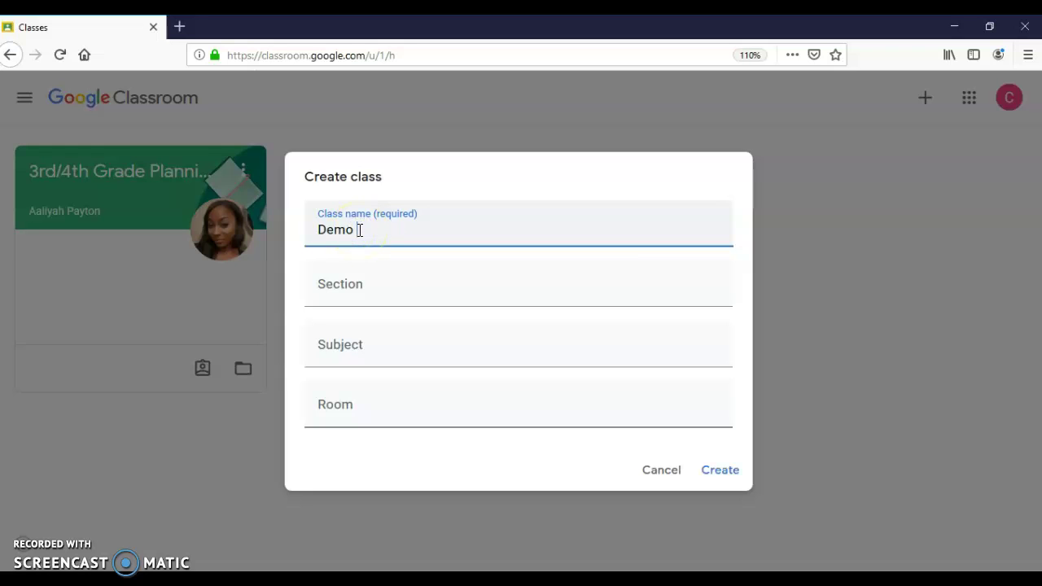
# Create the class with the name Demo Math, section Group A, subject Math and room 214.
pyautogui.click(344, 288)
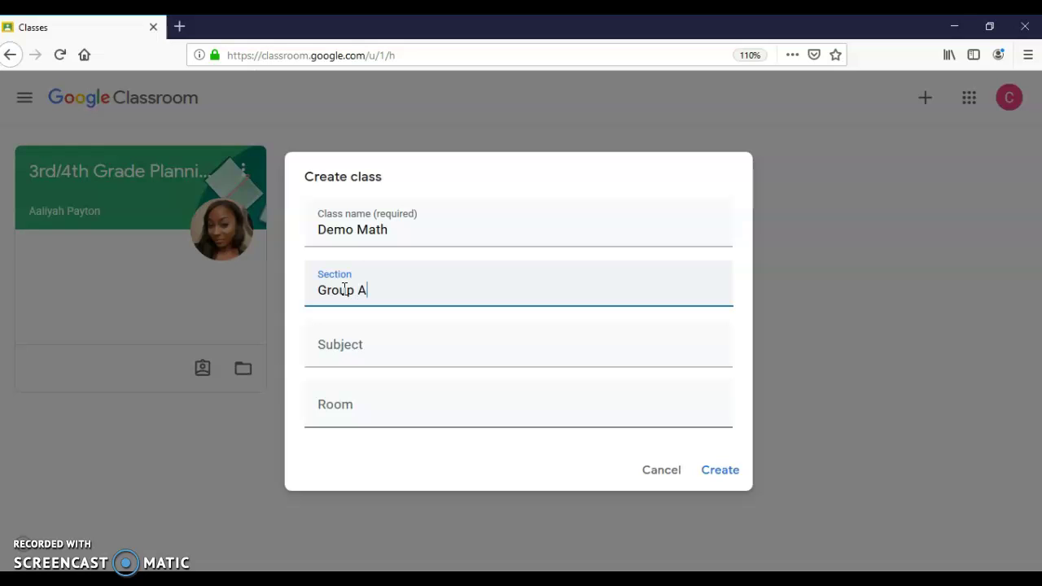
pyautogui.click(351, 361)
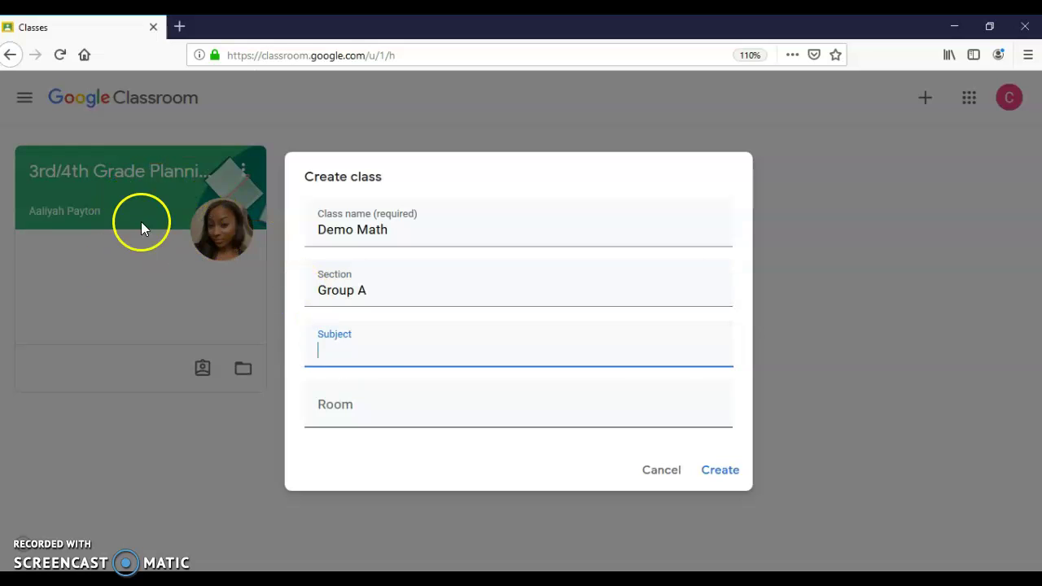
pyautogui.click(364, 354)
pyautogui.write('Math')
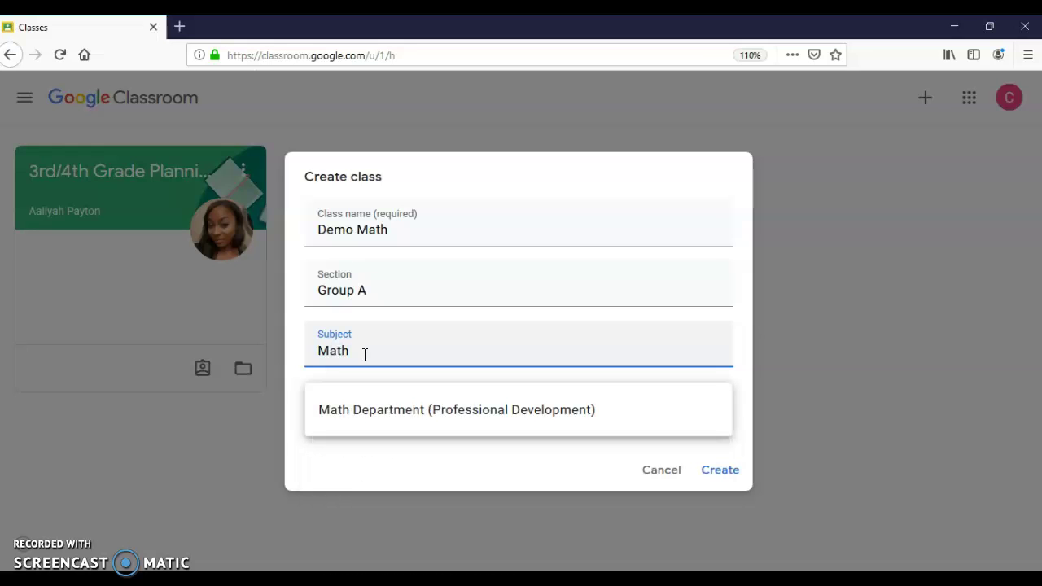
pyautogui.press('Tab')
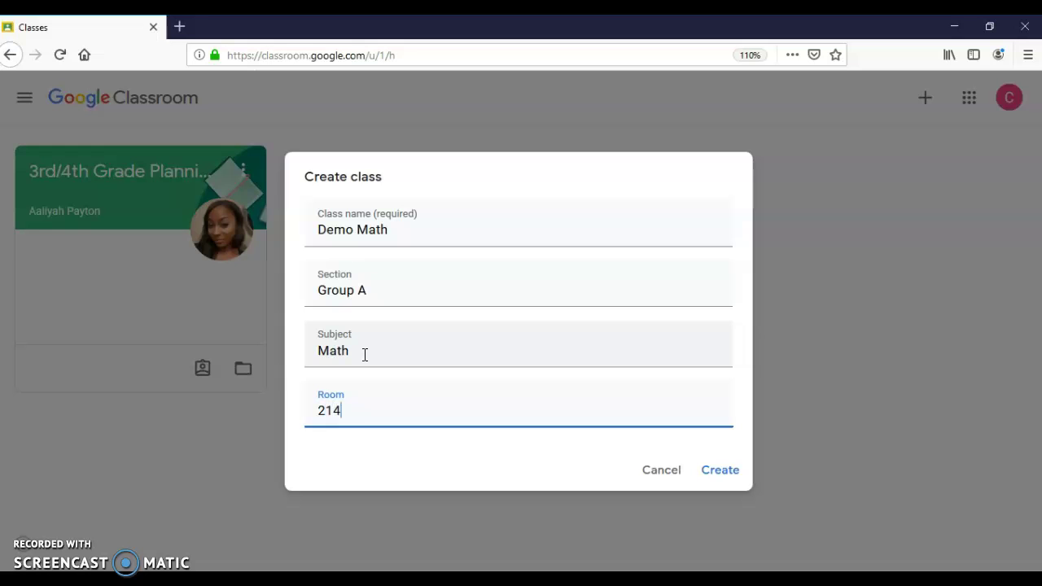
pyautogui.write('214')
pyautogui.click(722, 473)
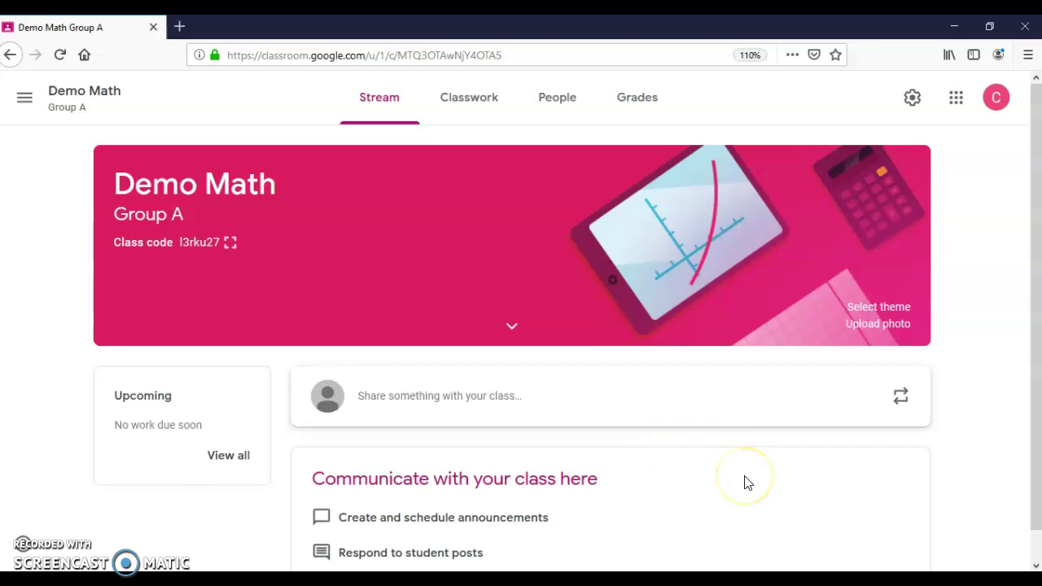
# Examine the entries of the main Classroom navigation menu, then return to the classes overview.
pyautogui.click(23, 101)
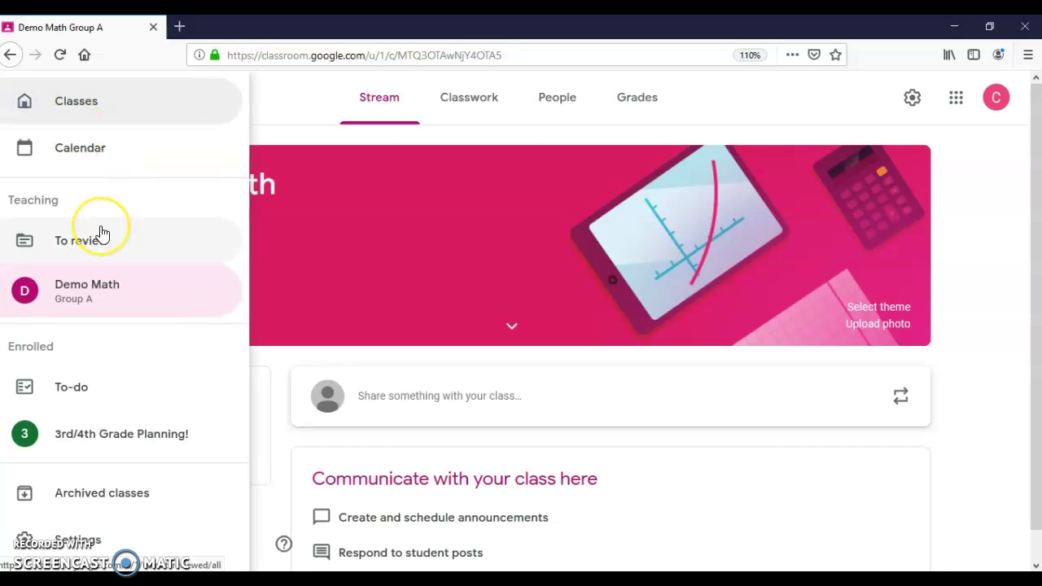
pyautogui.scroll(-1, 100, 233)
pyautogui.scroll(1, 103, 234)
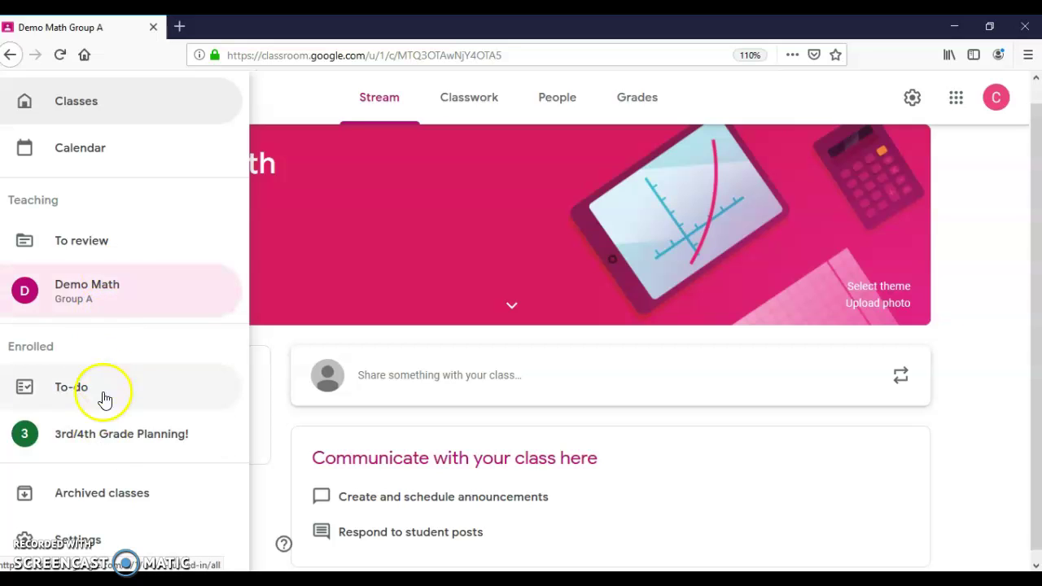
pyautogui.click(114, 302)
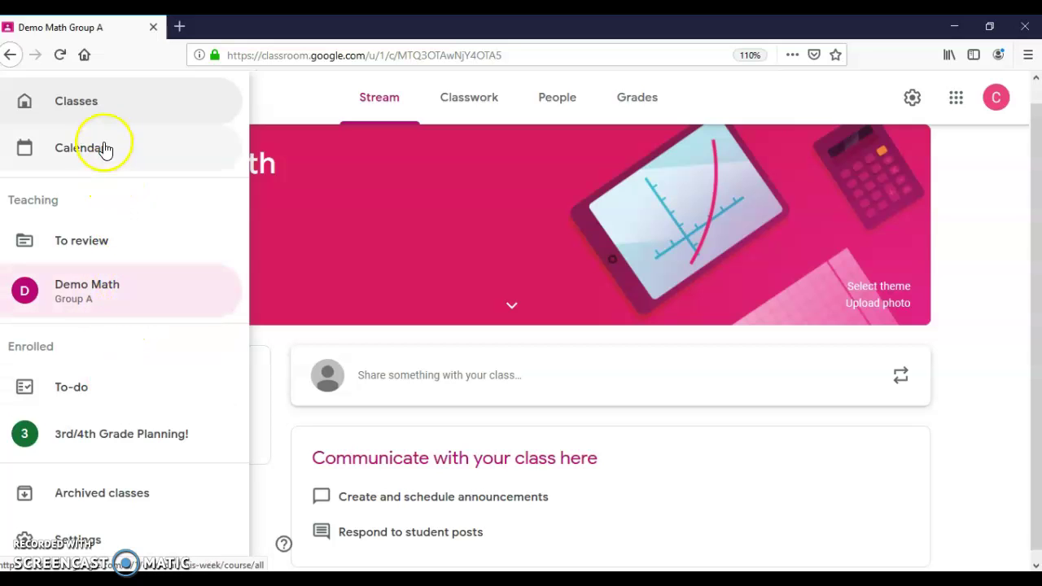
pyautogui.click(87, 104)
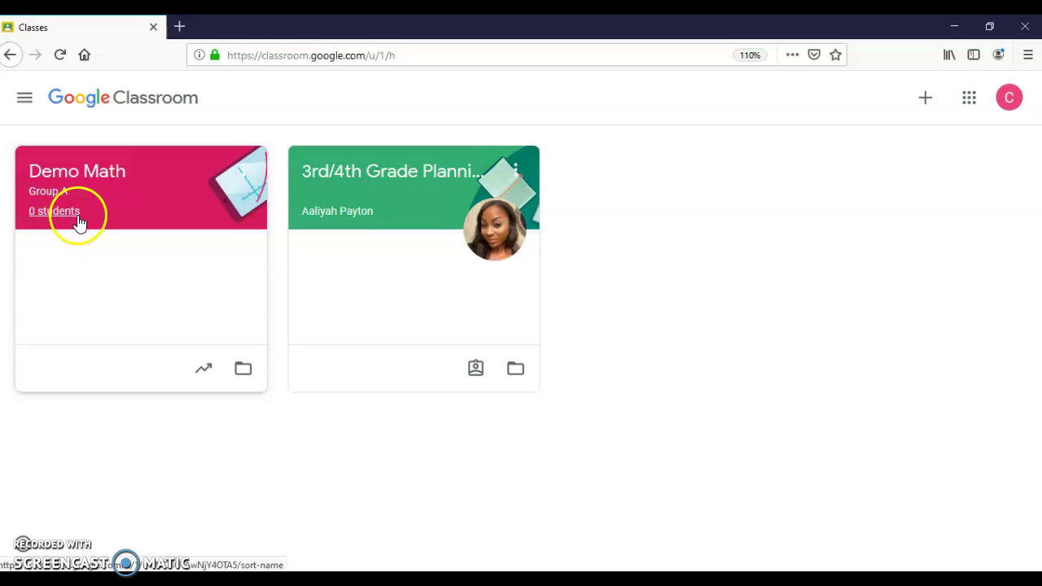
# Examine the management options offered for the Demo Math class on its card, then close them.
pyautogui.click(246, 174)
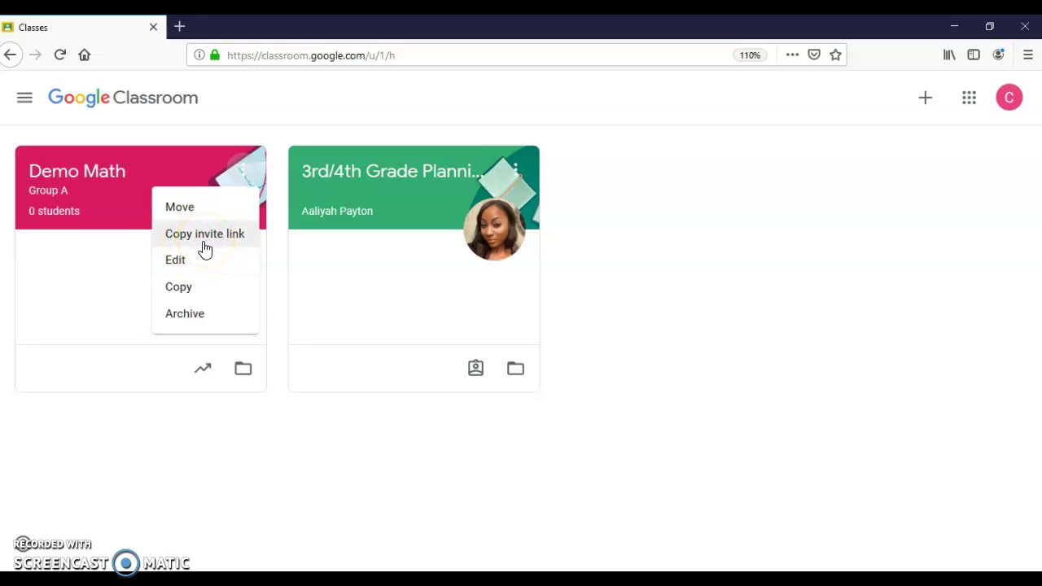
pyautogui.click(184, 262)
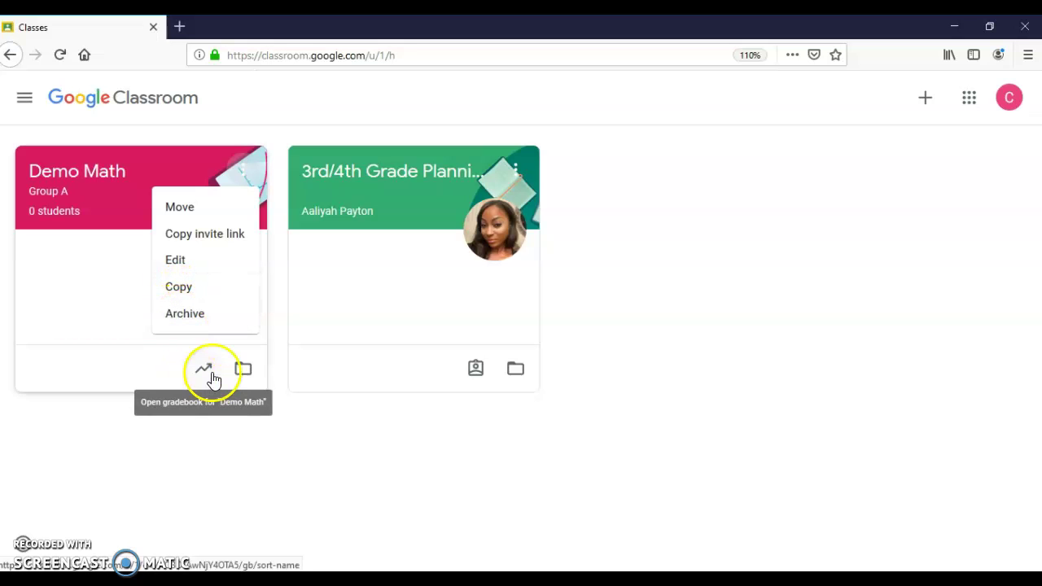
pyautogui.click(115, 369)
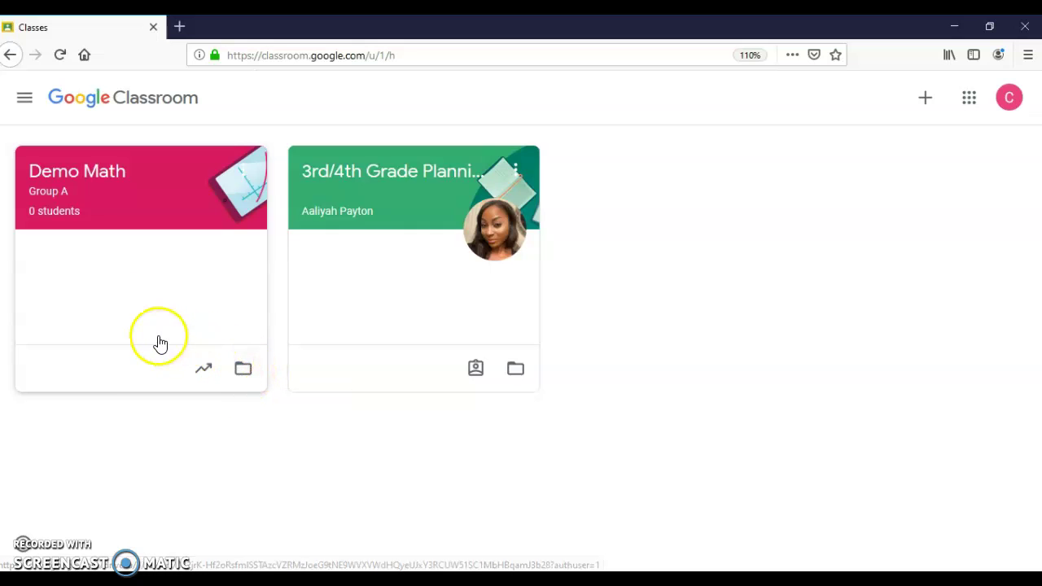
# Open the Demo Math class and set its theme to the Math & Science image with the notepad and glasses.
pyautogui.click(93, 173)
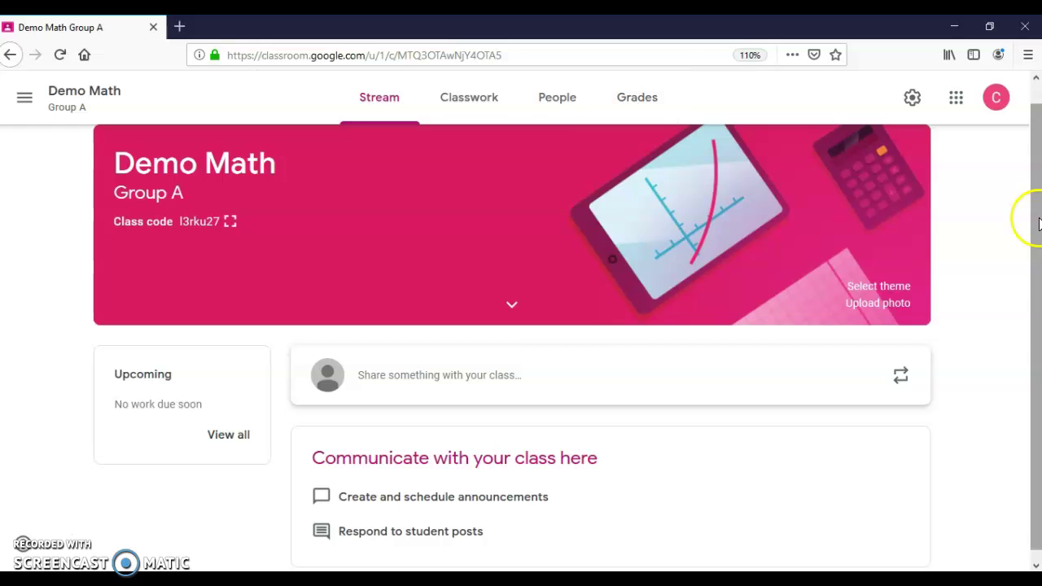
pyautogui.click(877, 288)
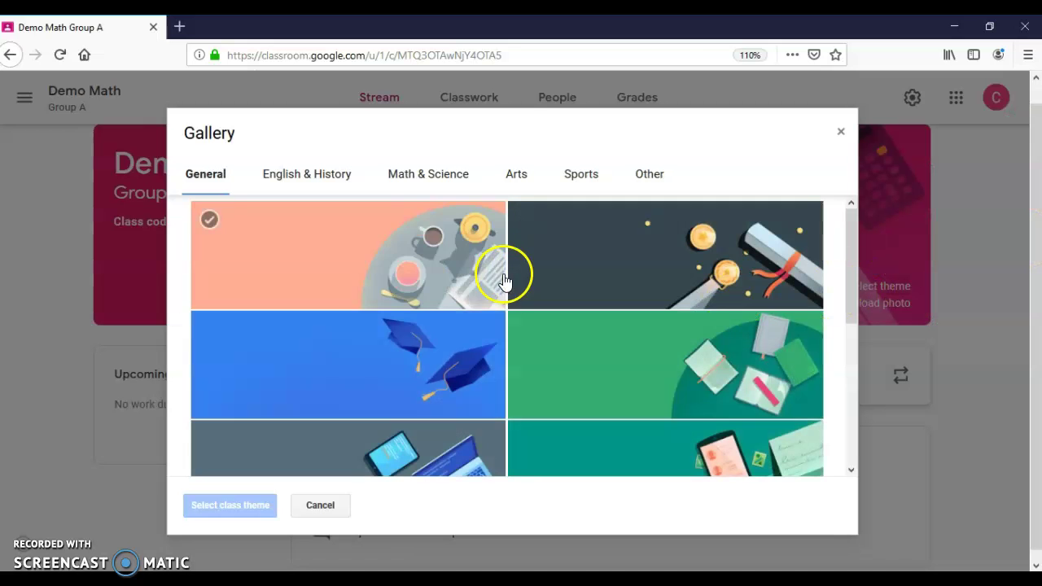
pyautogui.click(427, 175)
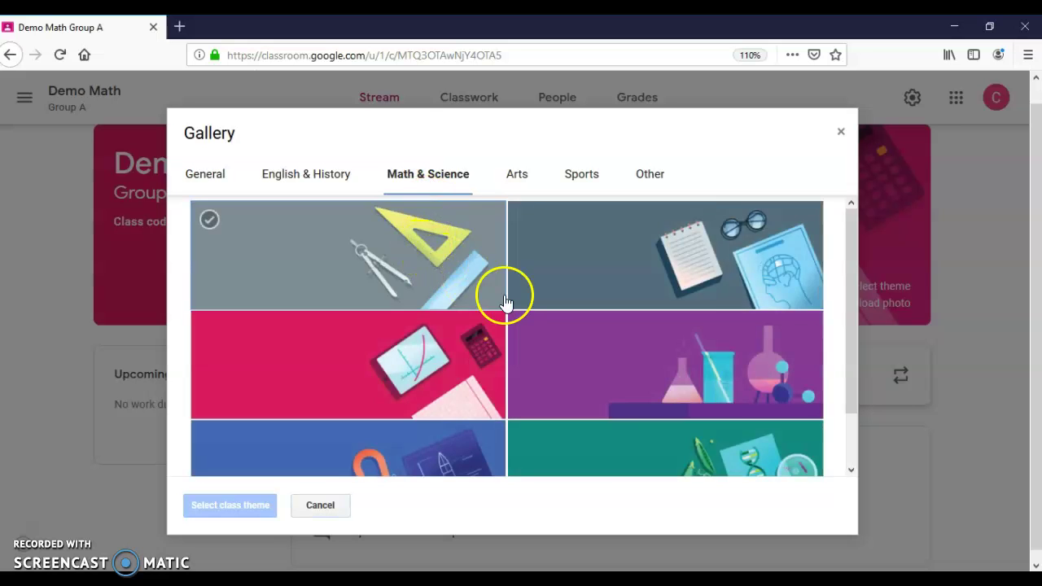
pyautogui.click(596, 287)
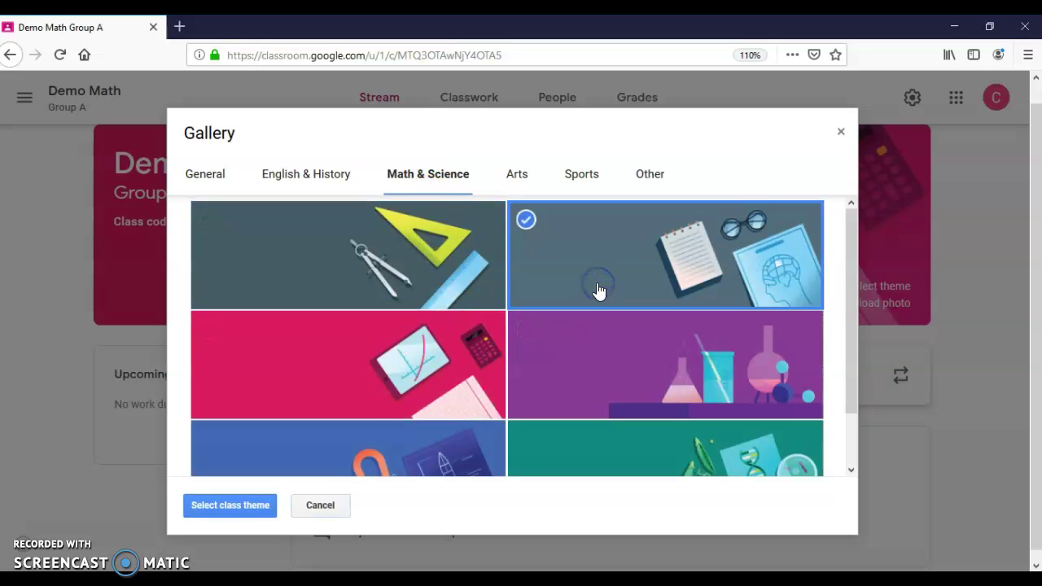
pyautogui.click(246, 505)
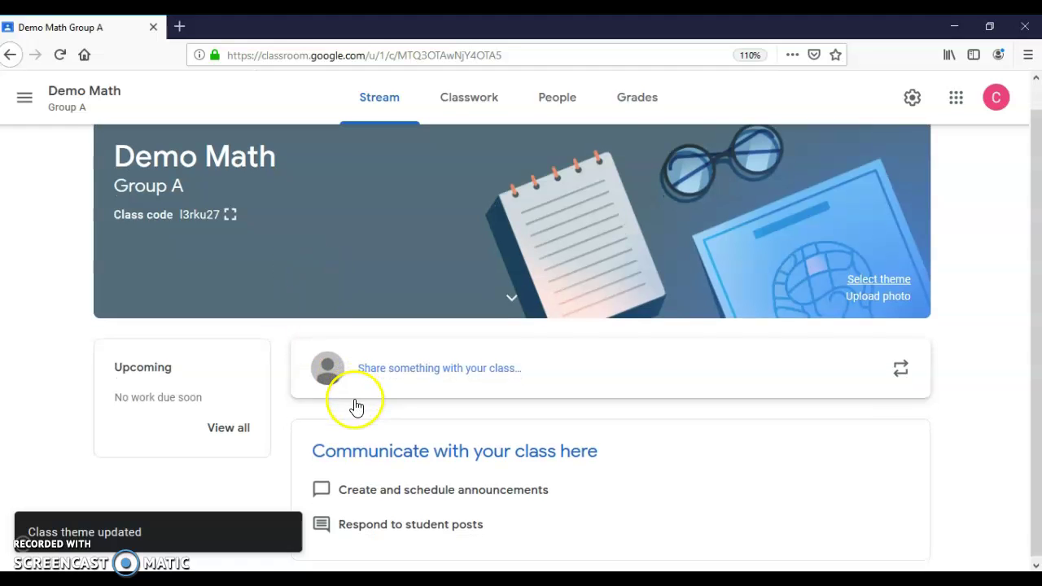
pyautogui.scroll(1, 355, 404)
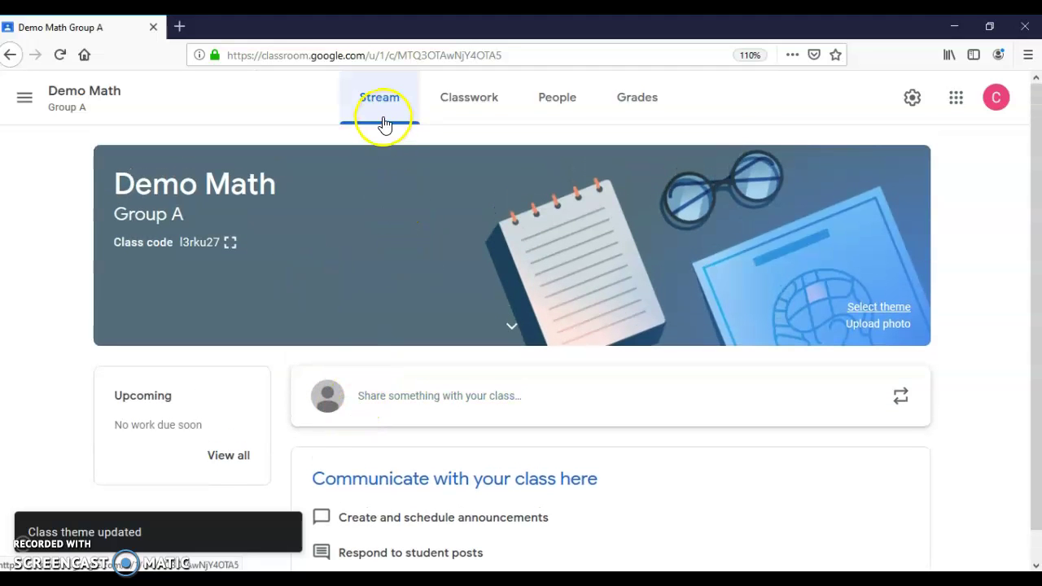
# Review the class stream page, then open the class settings and examine the class details and the options for managing invite codes.
pyautogui.scroll(-1, 432, 321)
pyautogui.scroll(1, 432, 320)
pyautogui.scroll(-1, 433, 320)
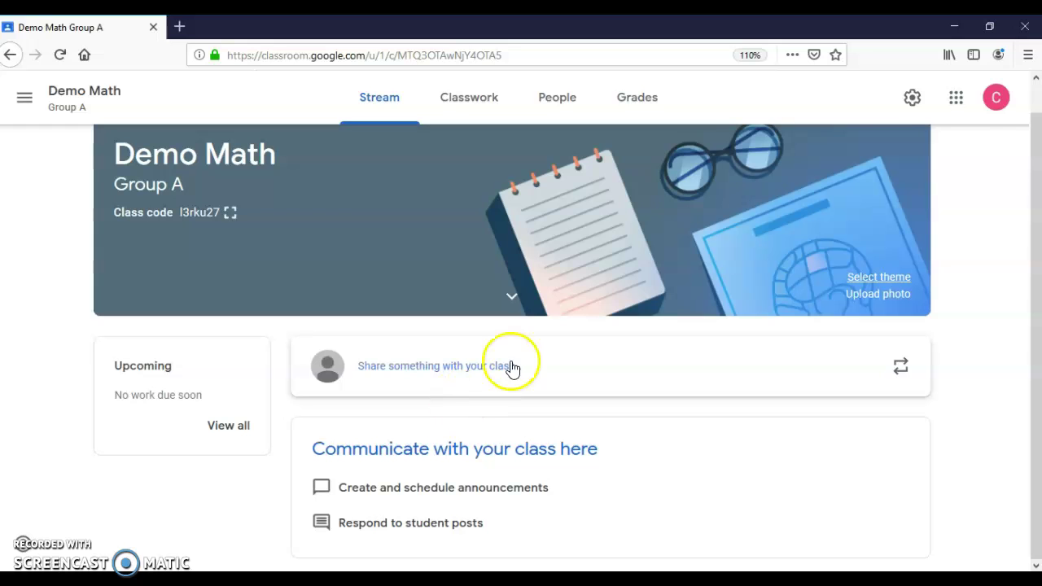
pyautogui.click(912, 98)
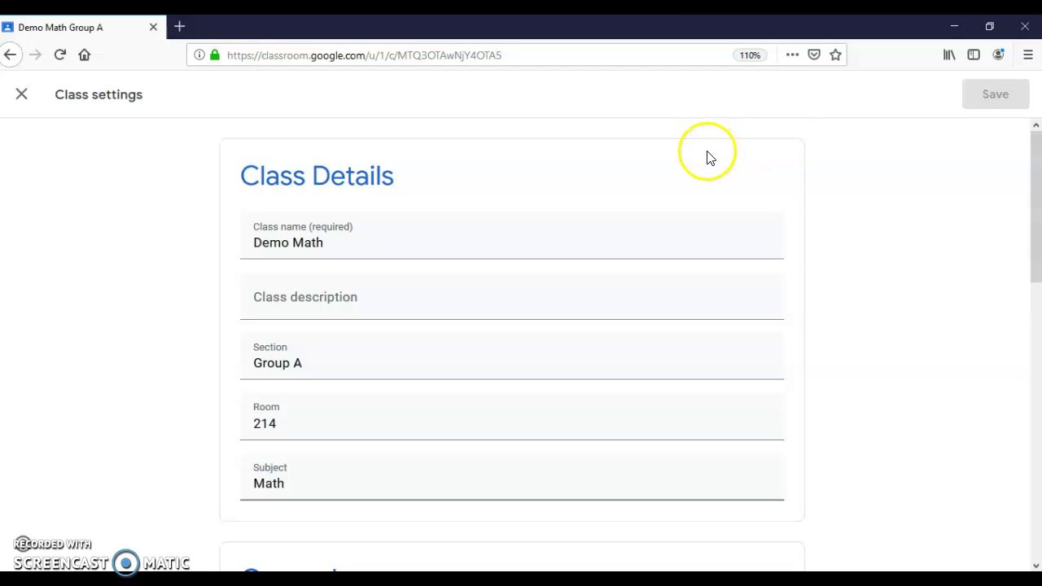
pyautogui.scroll(-5, 328, 293)
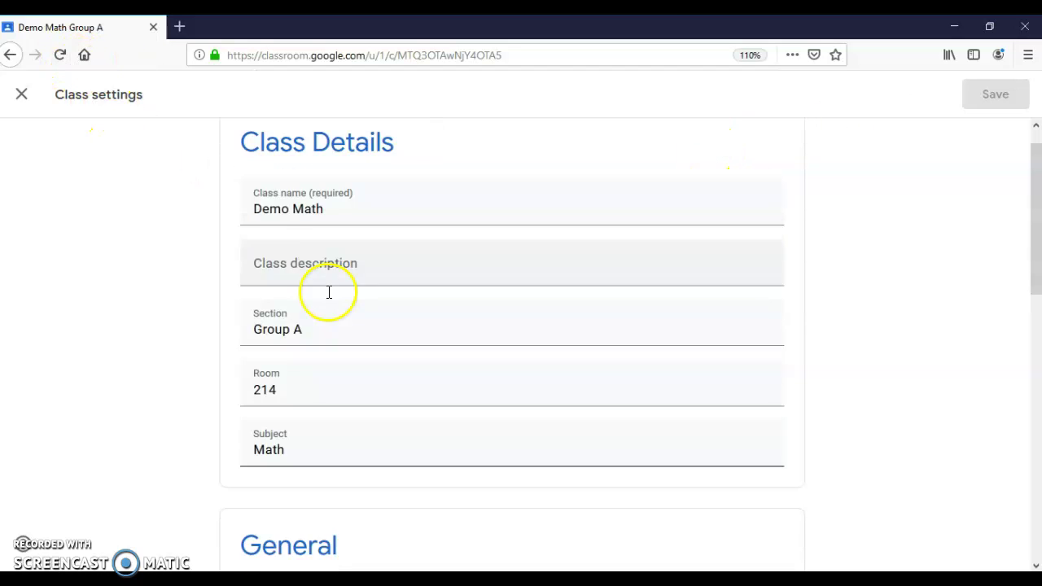
pyautogui.scroll(-3, 328, 293)
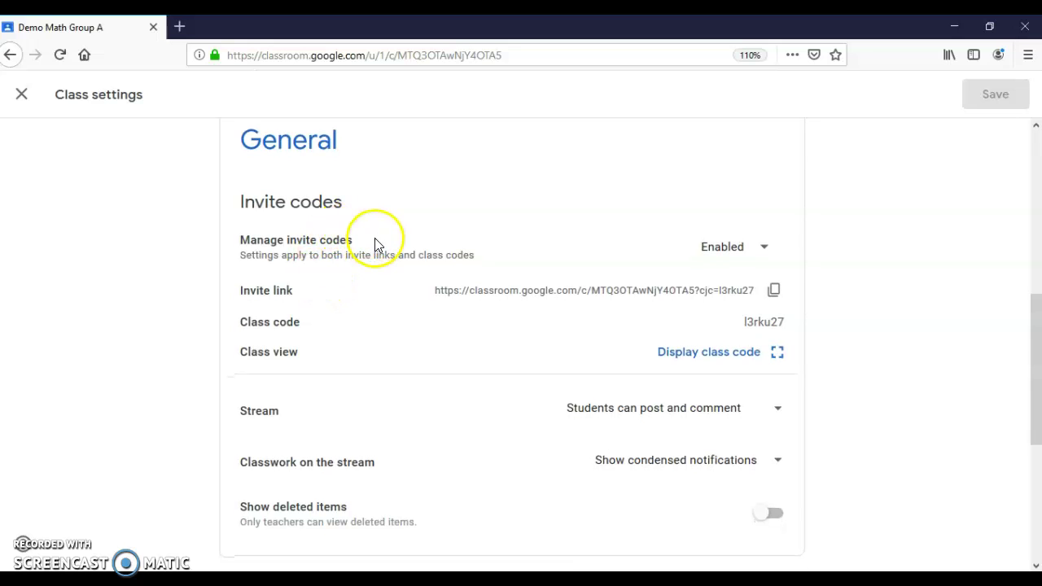
pyautogui.click(764, 254)
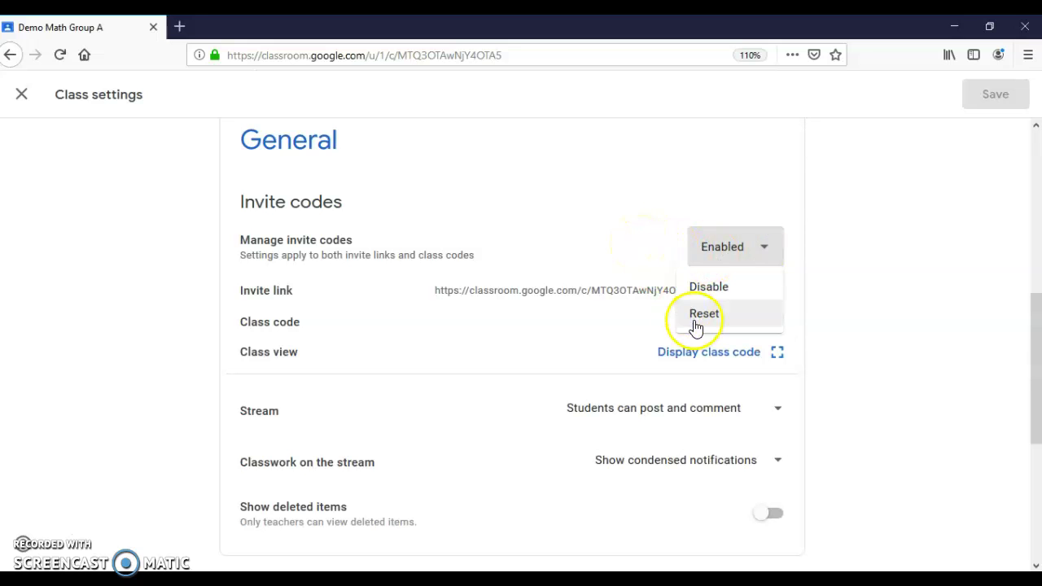
pyautogui.click(657, 248)
pyautogui.click(537, 297)
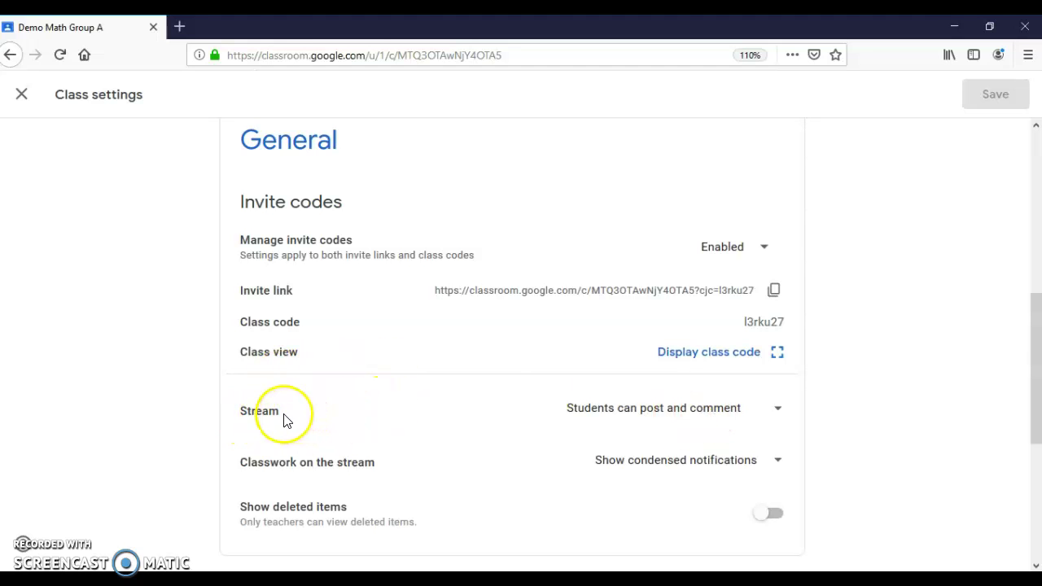
# Set the Stream permission to "Only teachers can post or comment" and save the class settings.
pyautogui.click(783, 416)
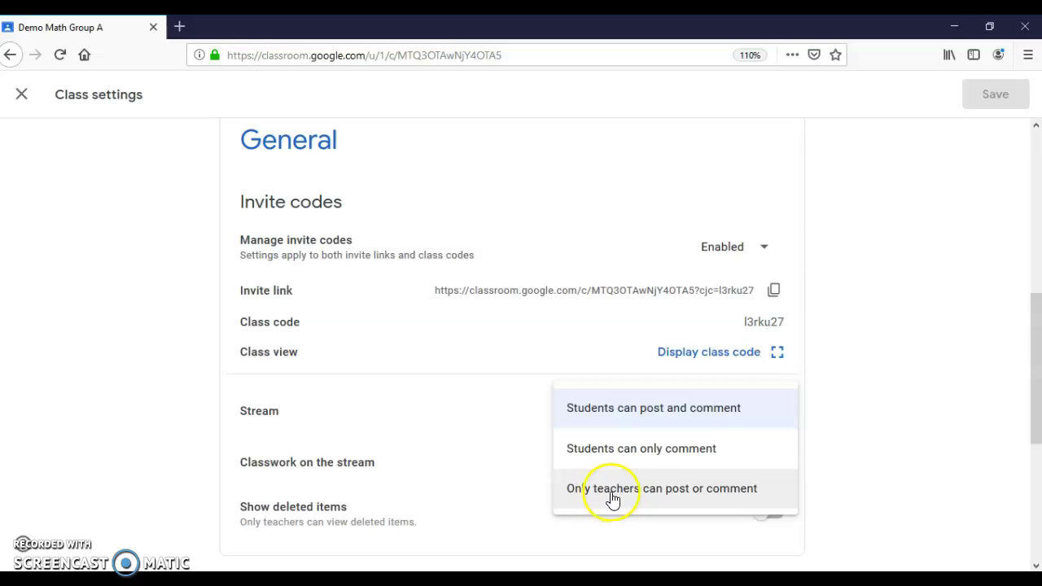
pyautogui.click(673, 490)
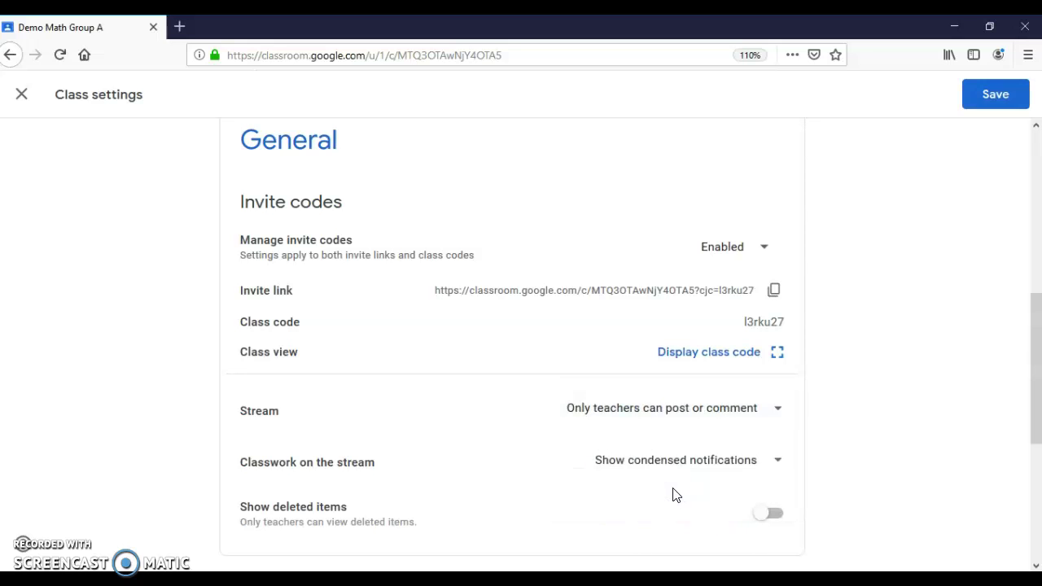
pyautogui.click(777, 412)
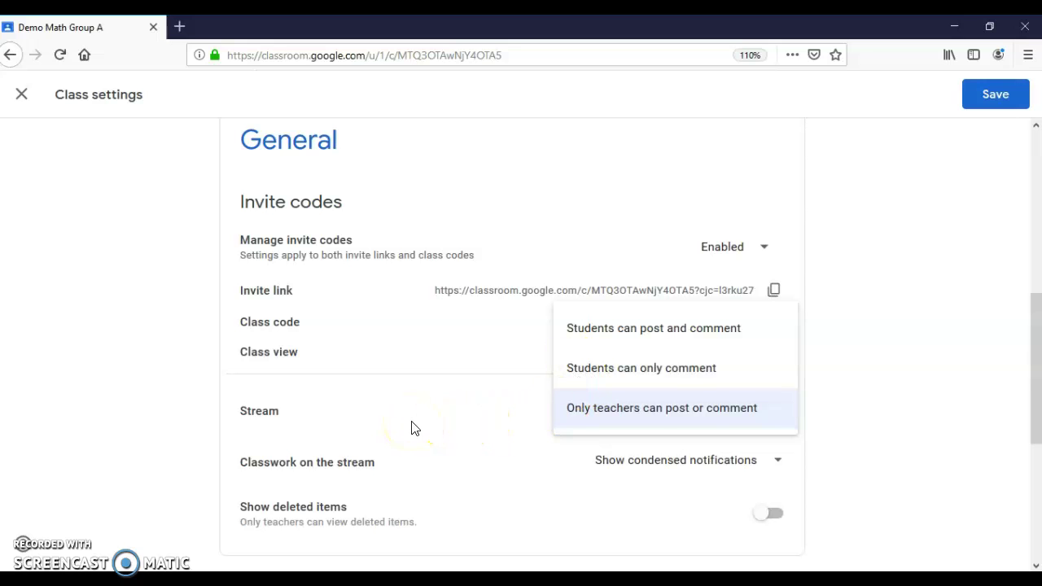
pyautogui.click(970, 101)
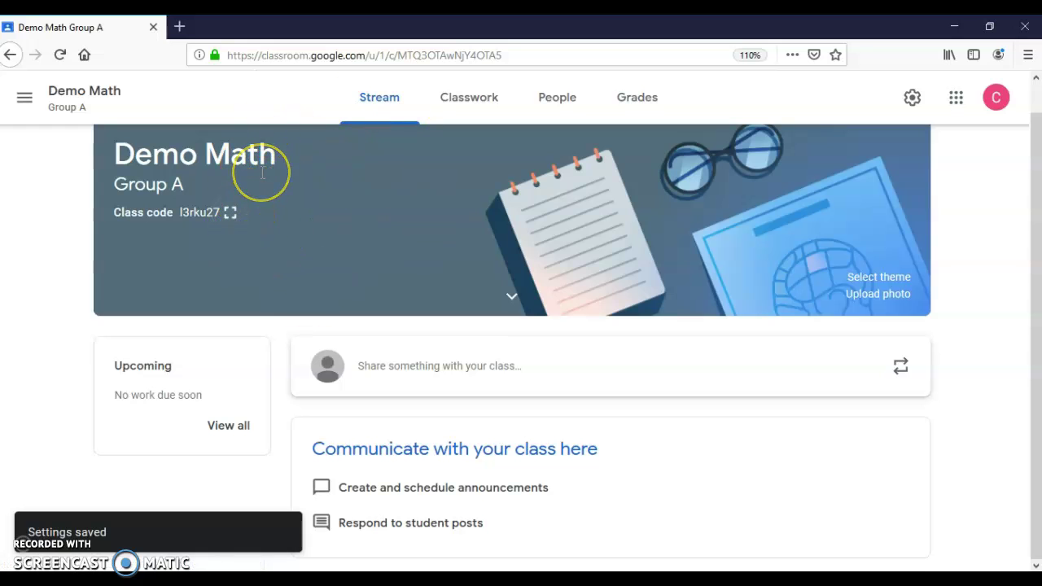
# View the class's teacher and student lists, look at the teacher invitation form and close it without inviting anyone.
pyautogui.click(560, 107)
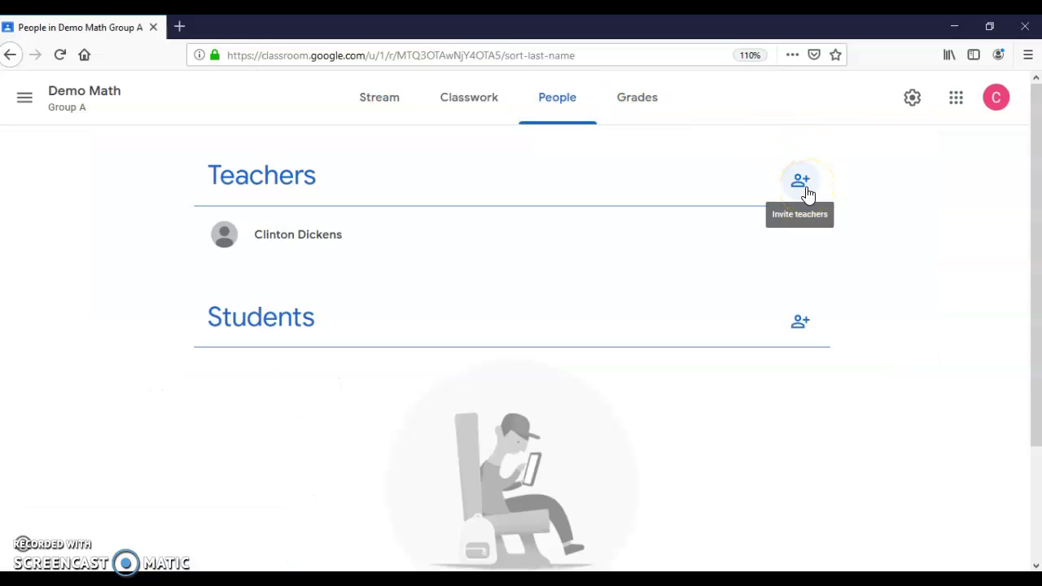
pyautogui.click(802, 184)
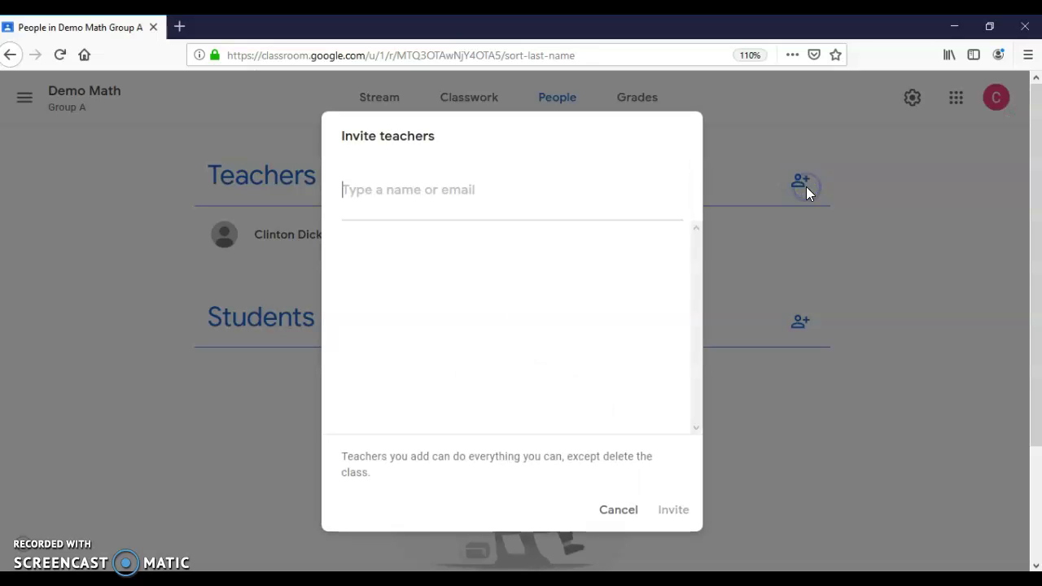
pyautogui.click(472, 203)
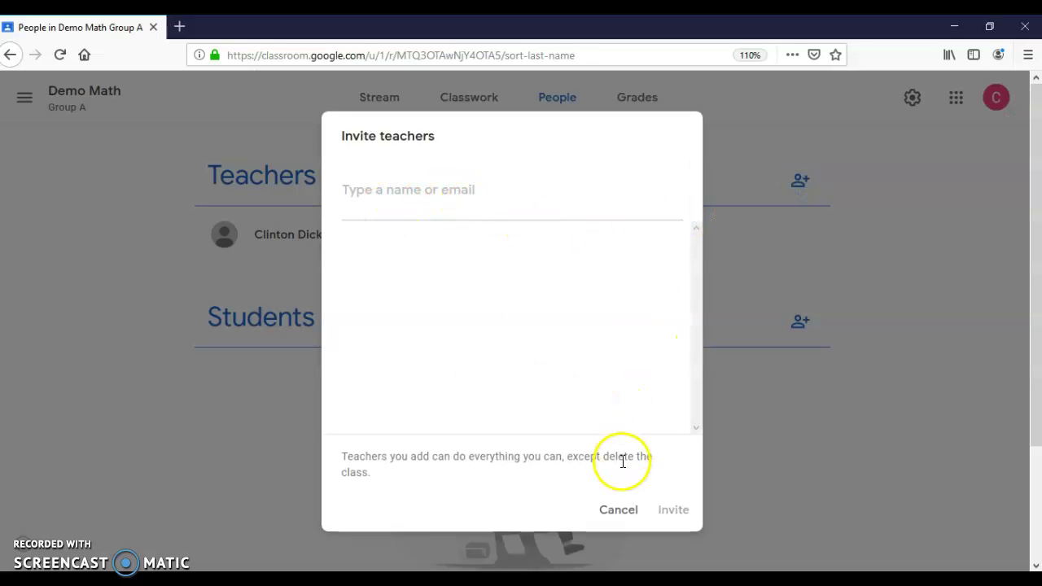
pyautogui.click(635, 518)
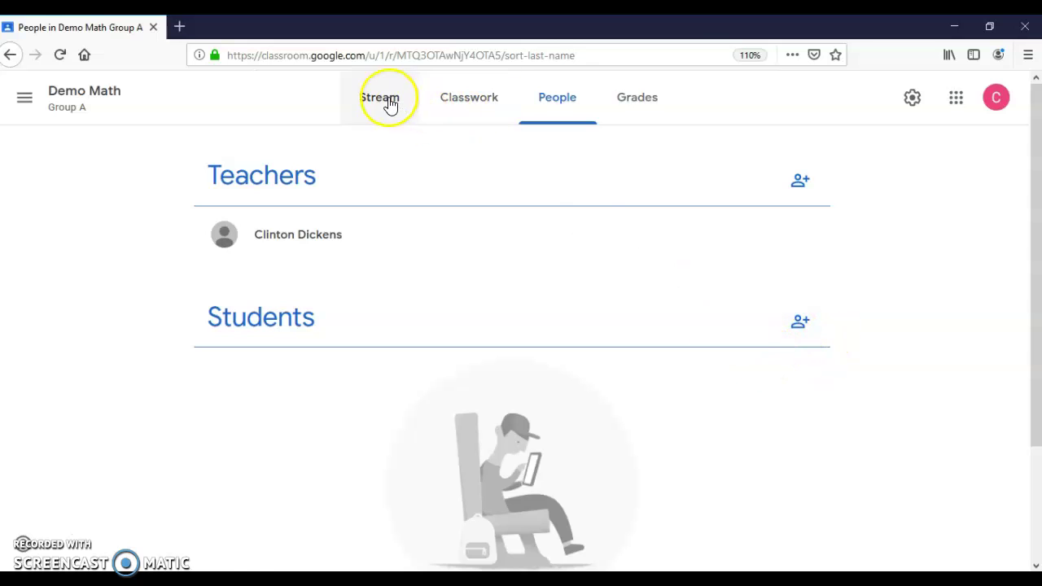
# Create a new classwork assignment titled "Word Problems" with the instructions "Solve each problem.".
pyautogui.click(438, 113)
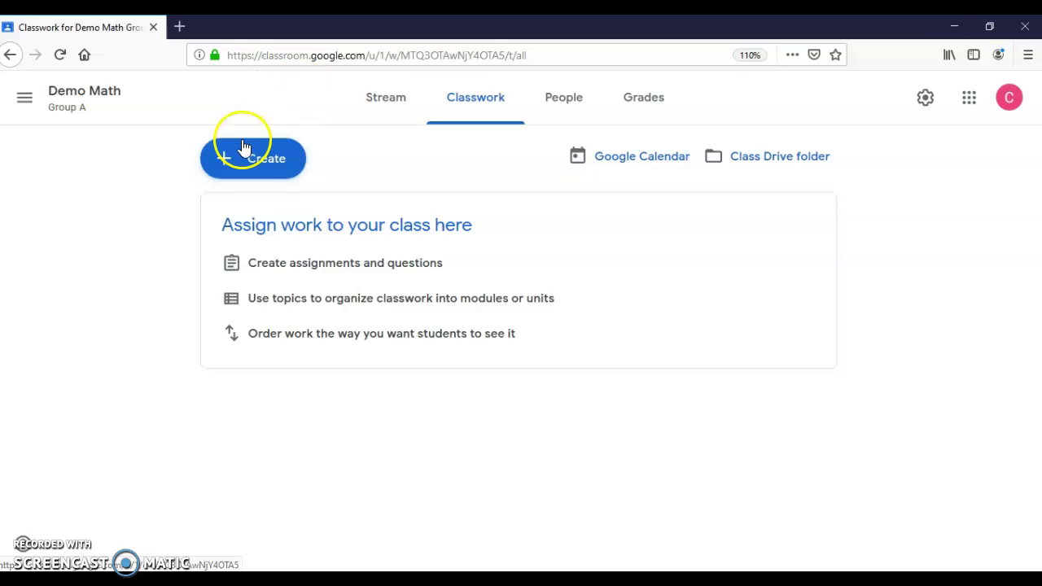
pyautogui.click(226, 163)
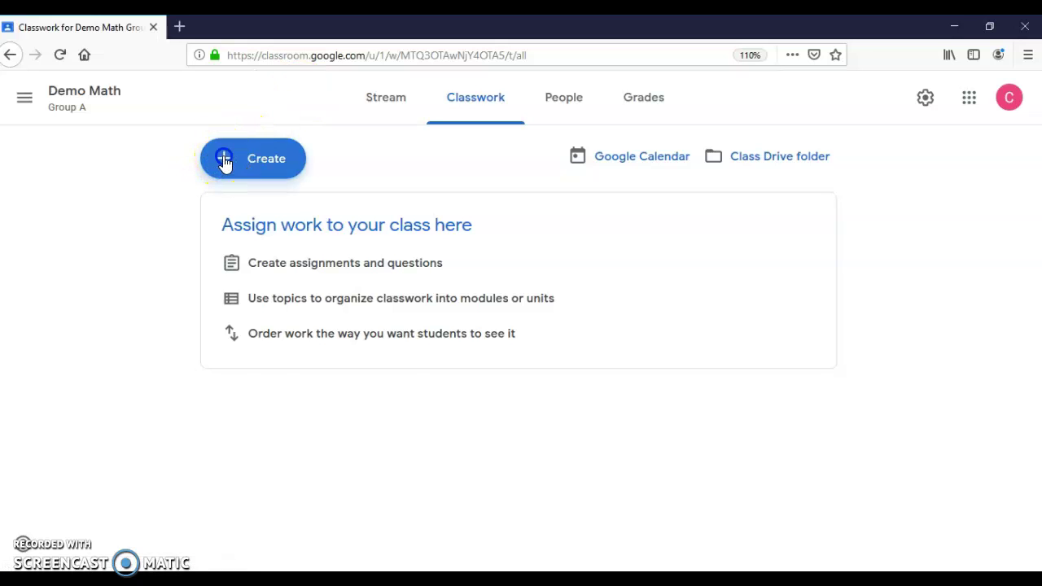
pyautogui.click(267, 217)
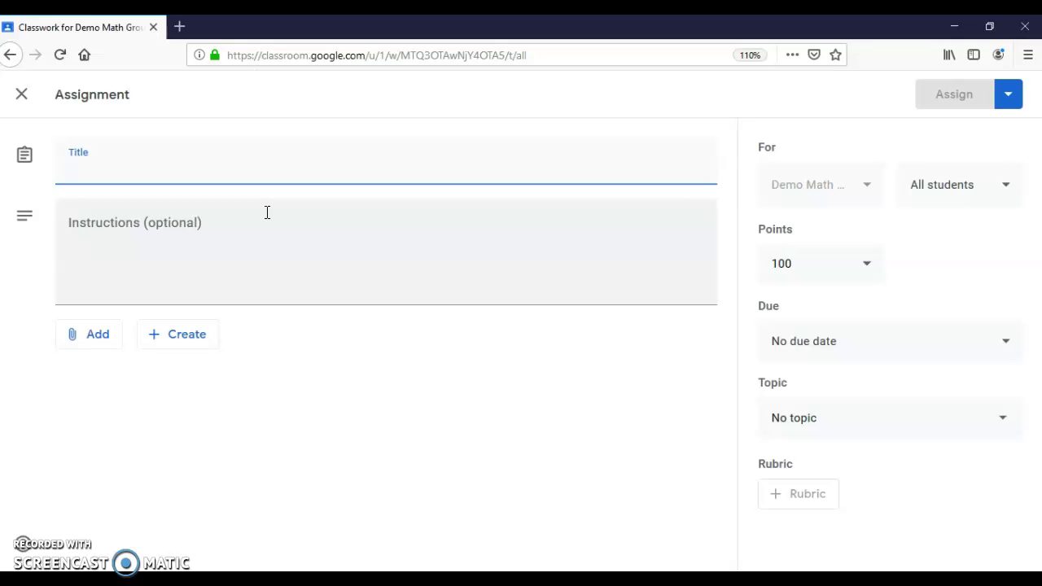
pyautogui.write('Word Problems')
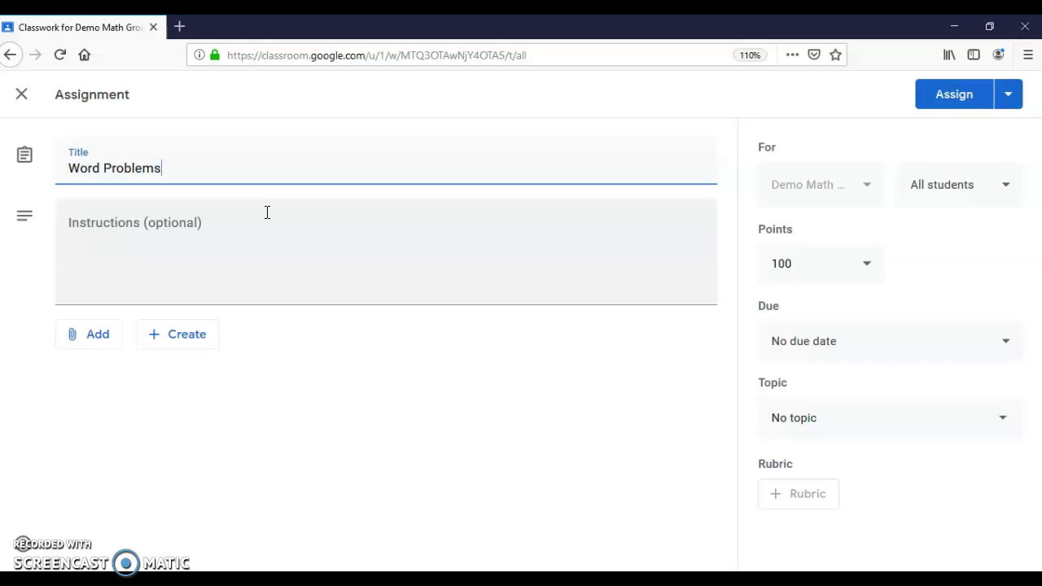
pyautogui.click(170, 284)
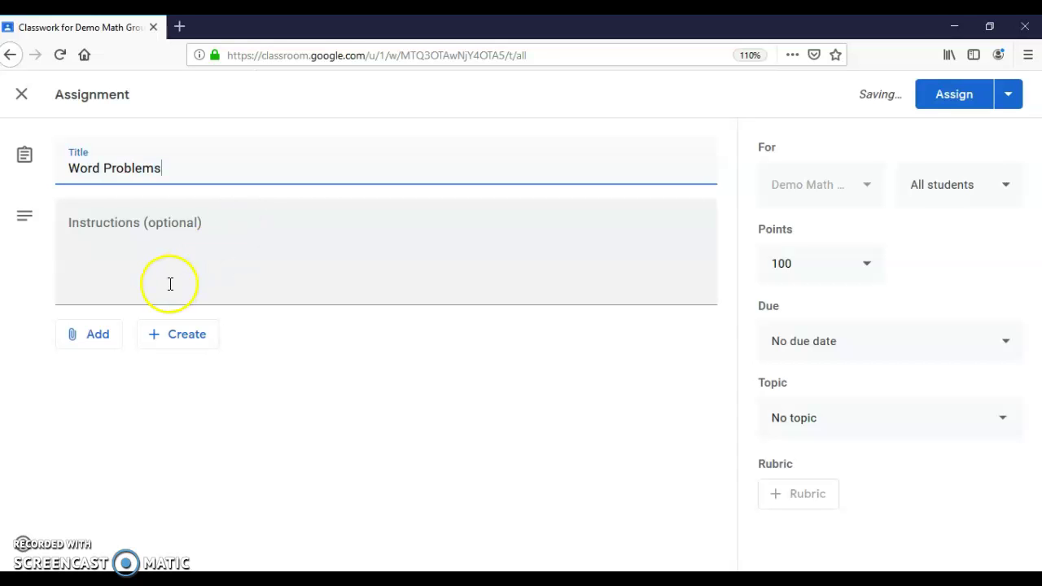
pyautogui.write('Solve')
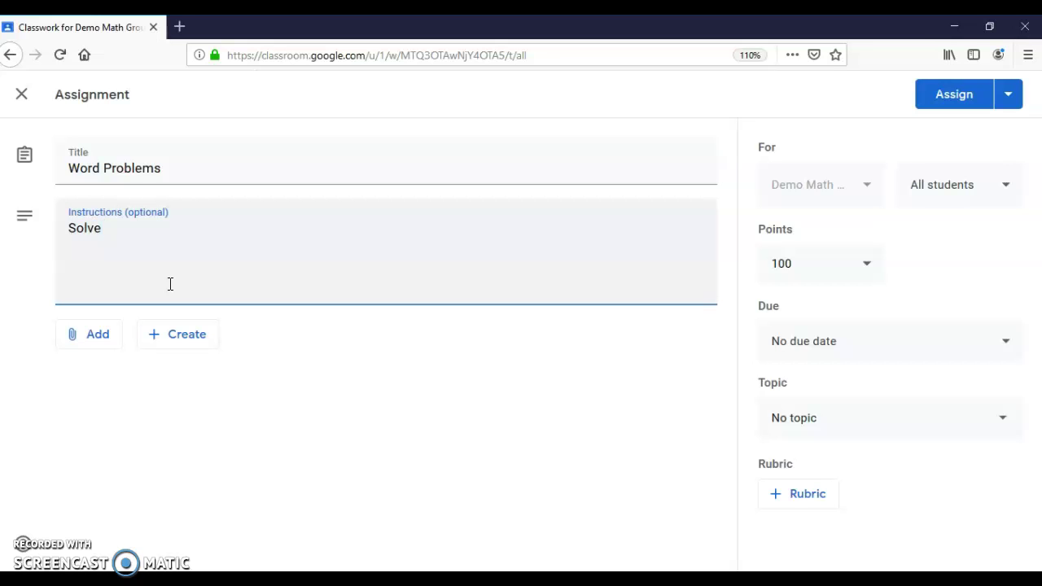
pyautogui.write(' each problem.')
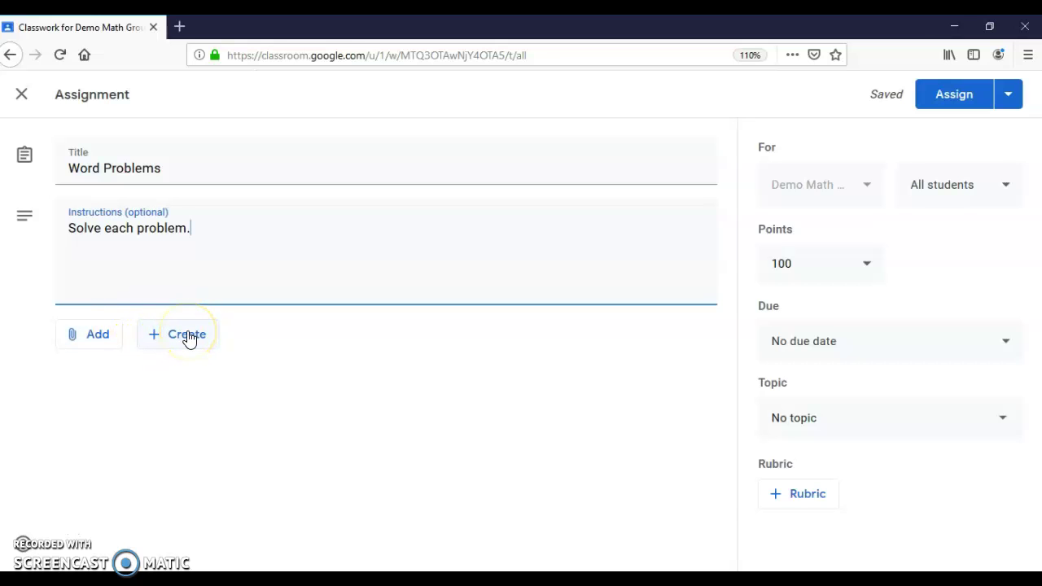
# Attach the Multi-Step Word Problems PowerPoint template from the recent Google Drive files and set it to make a copy for each student.
pyautogui.click(102, 335)
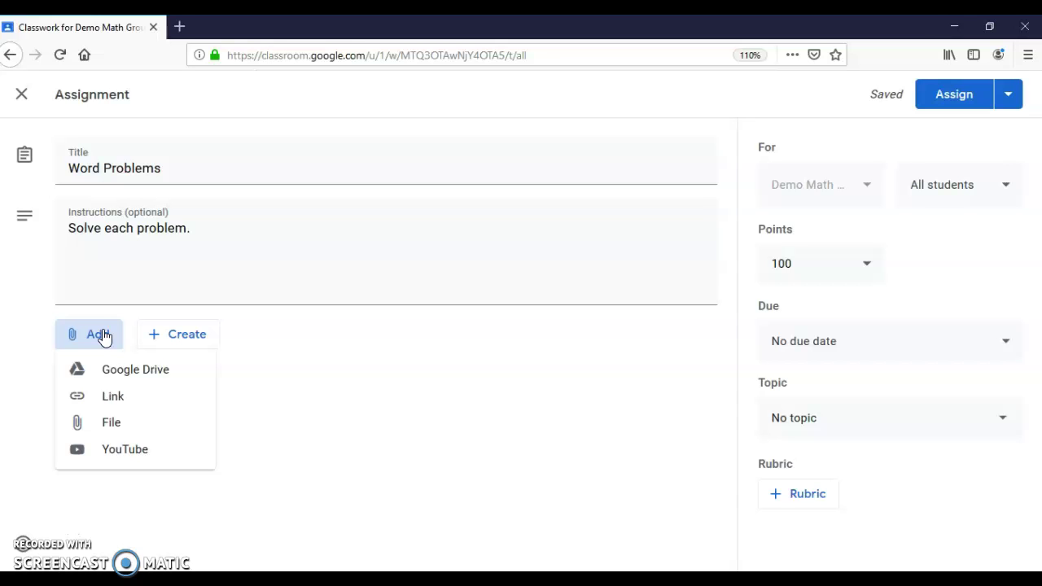
pyautogui.click(138, 374)
pyautogui.click(159, 462)
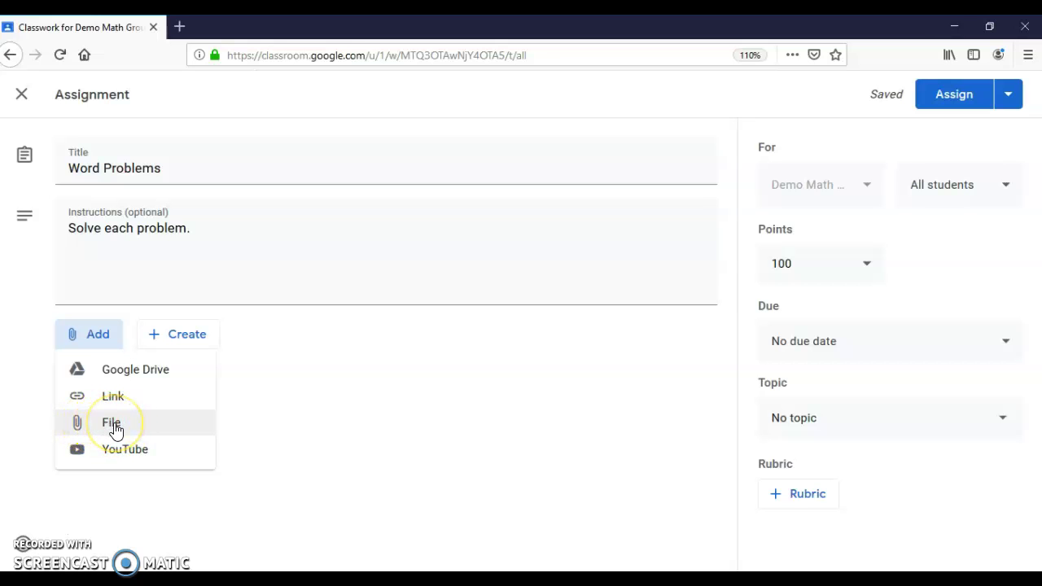
pyautogui.click(160, 424)
pyautogui.click(132, 377)
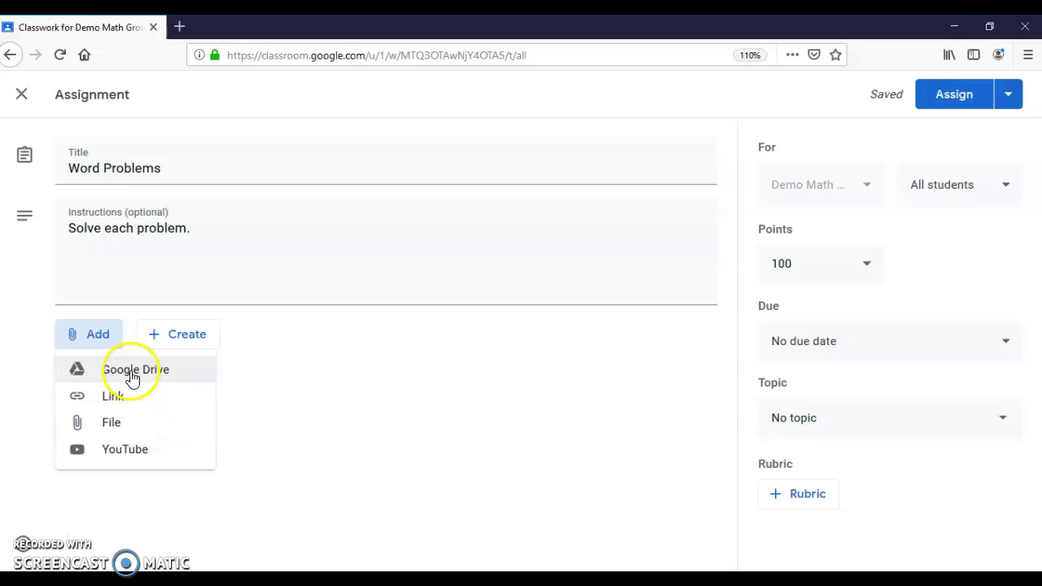
pyautogui.click(131, 373)
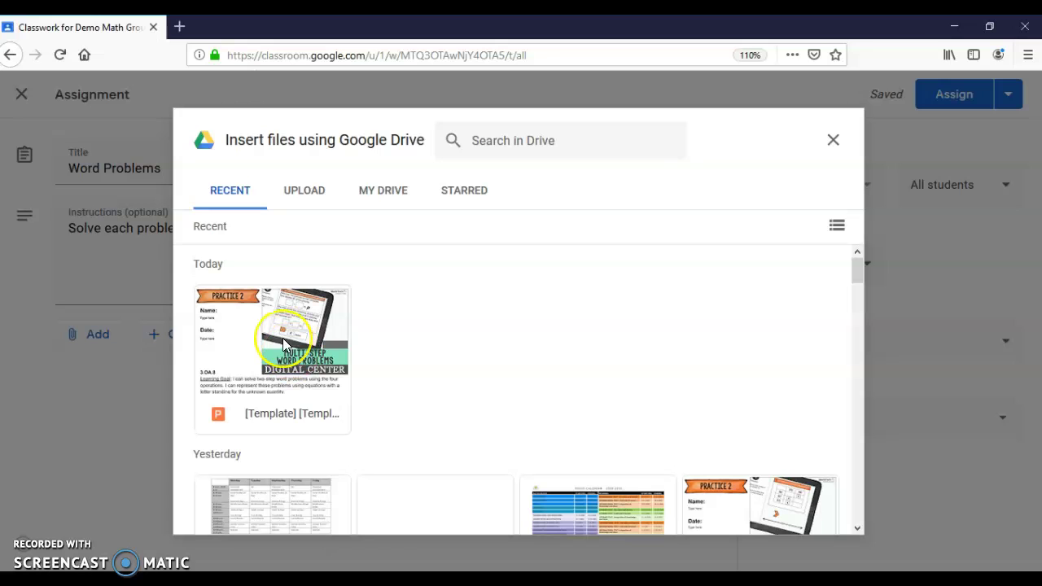
pyautogui.doubleClick(283, 341)
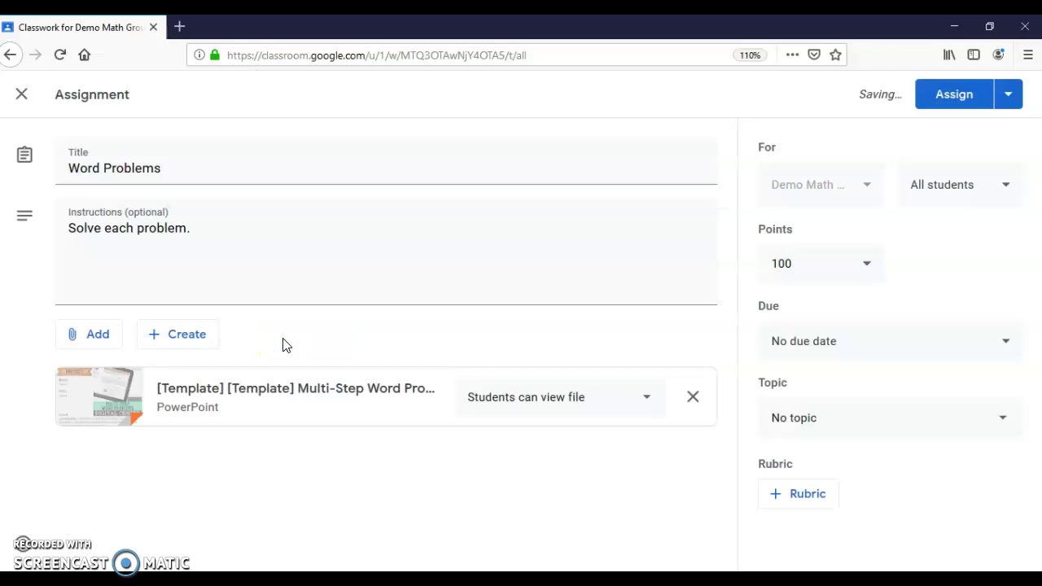
pyautogui.click(646, 410)
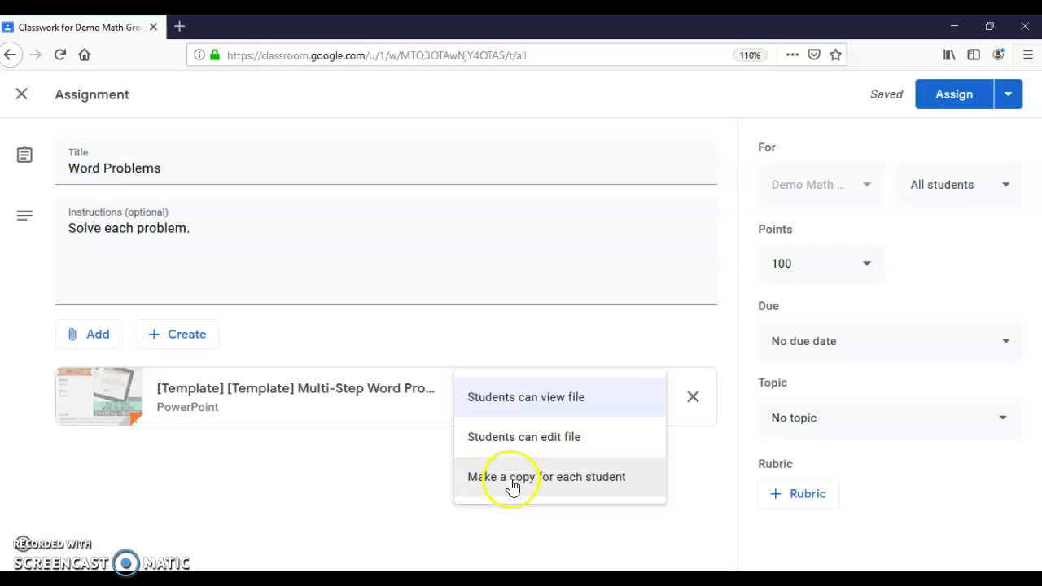
pyautogui.click(569, 483)
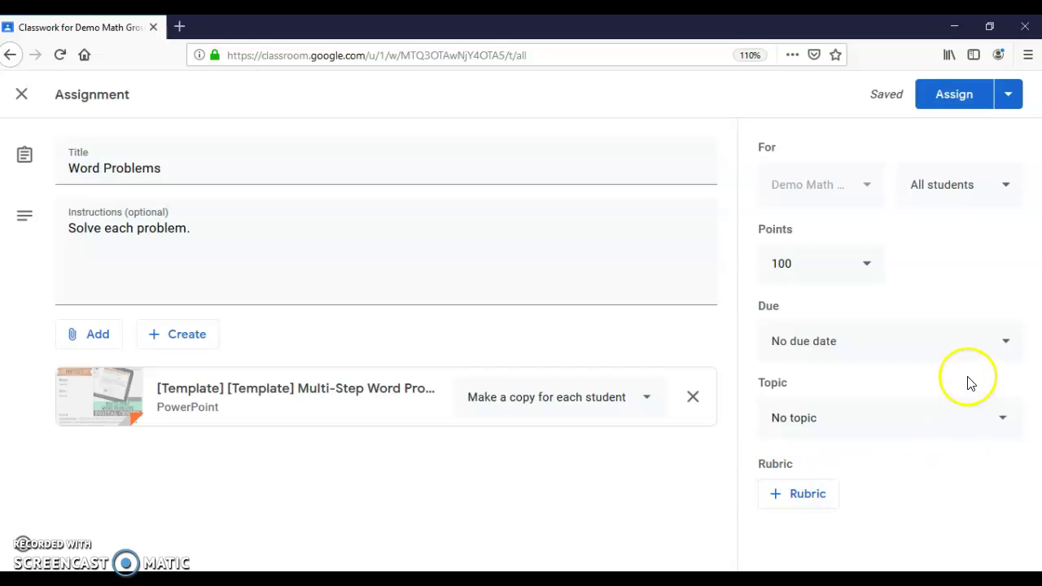
# Set the due date to Aug 21, 2020 and assign Word Problems to all students.
pyautogui.click(1004, 342)
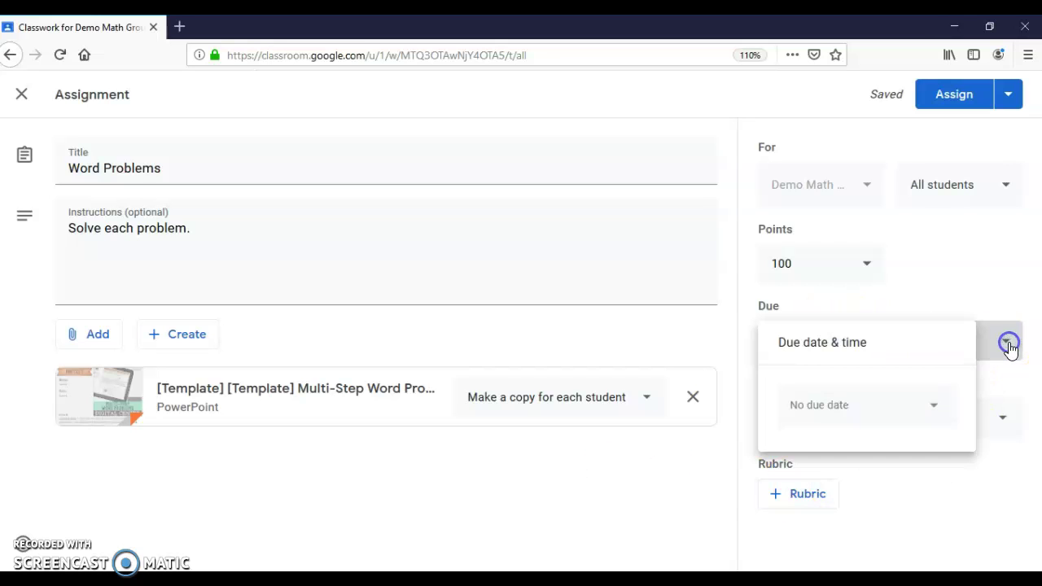
pyautogui.click(933, 414)
pyautogui.click(925, 318)
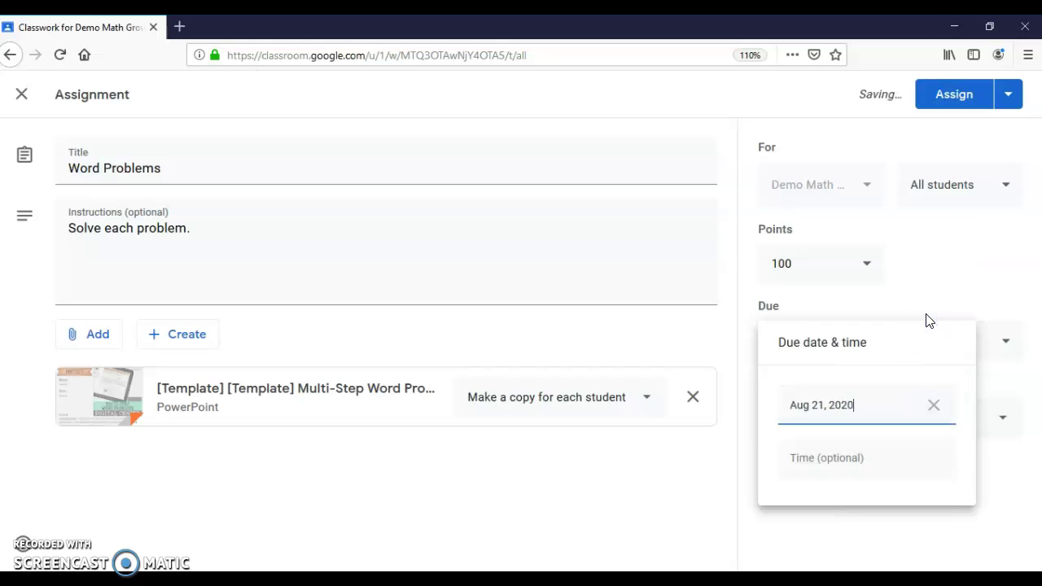
pyautogui.click(971, 301)
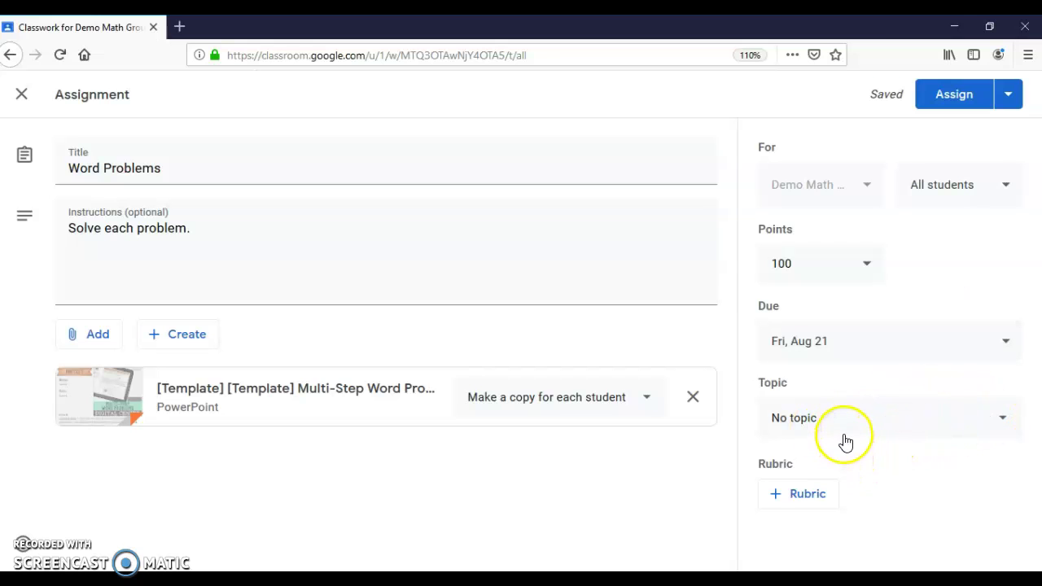
pyautogui.click(818, 495)
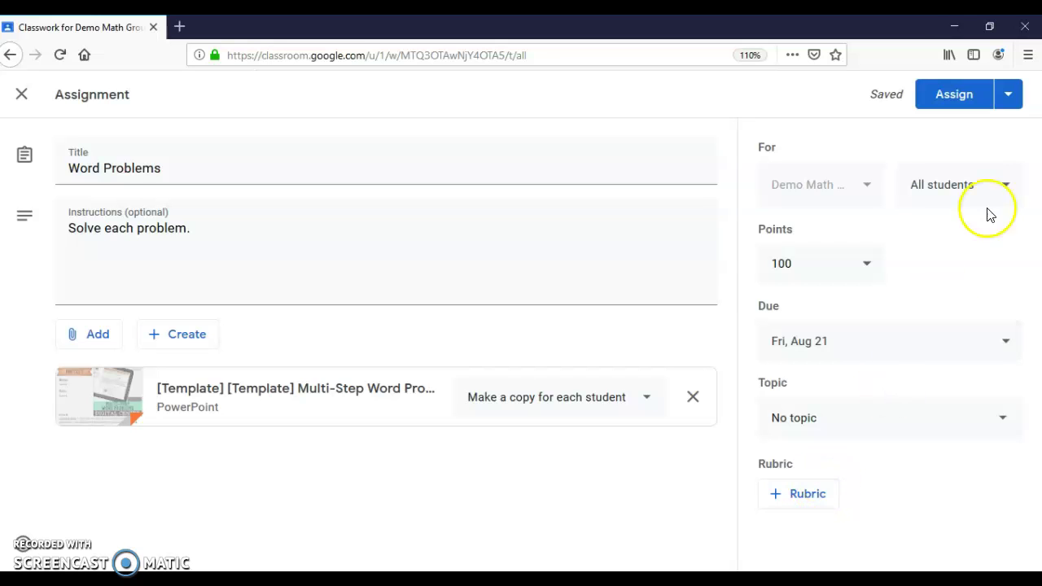
pyautogui.click(958, 108)
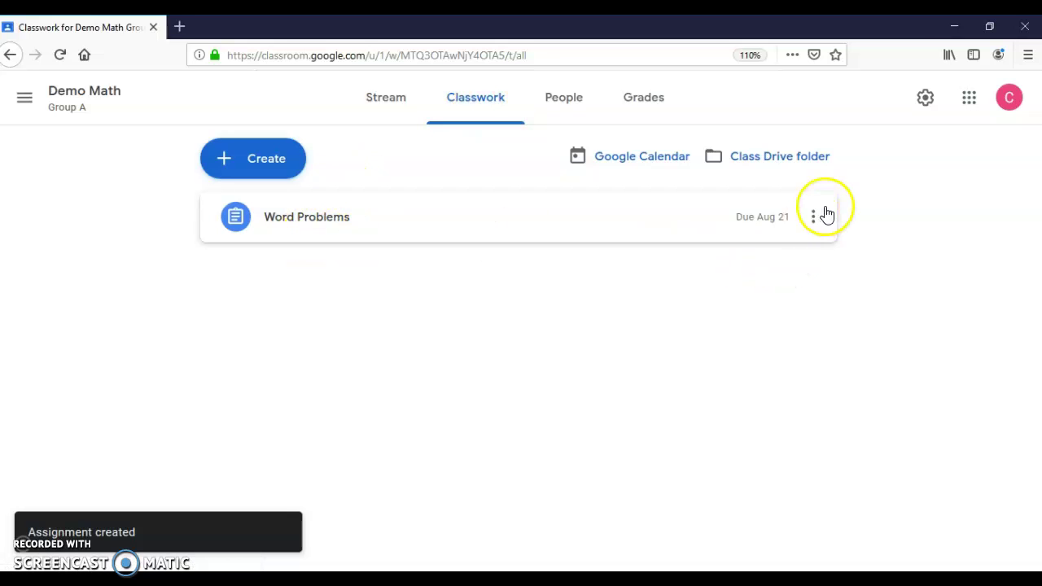
# Look at the management options for the Word Problems assignment and check its post in the class stream.
pyautogui.click(816, 216)
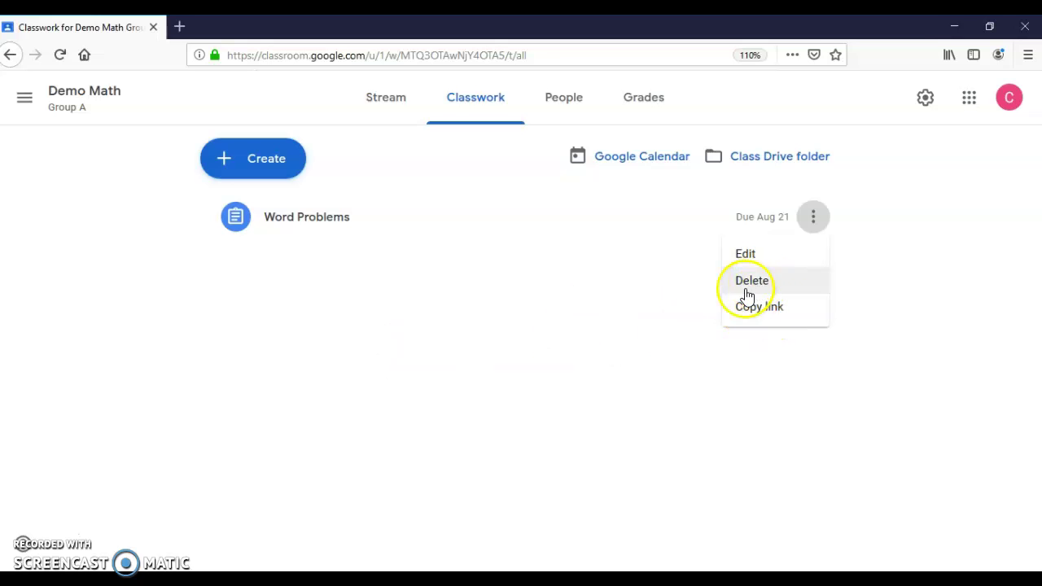
pyautogui.click(383, 104)
pyautogui.click(439, 231)
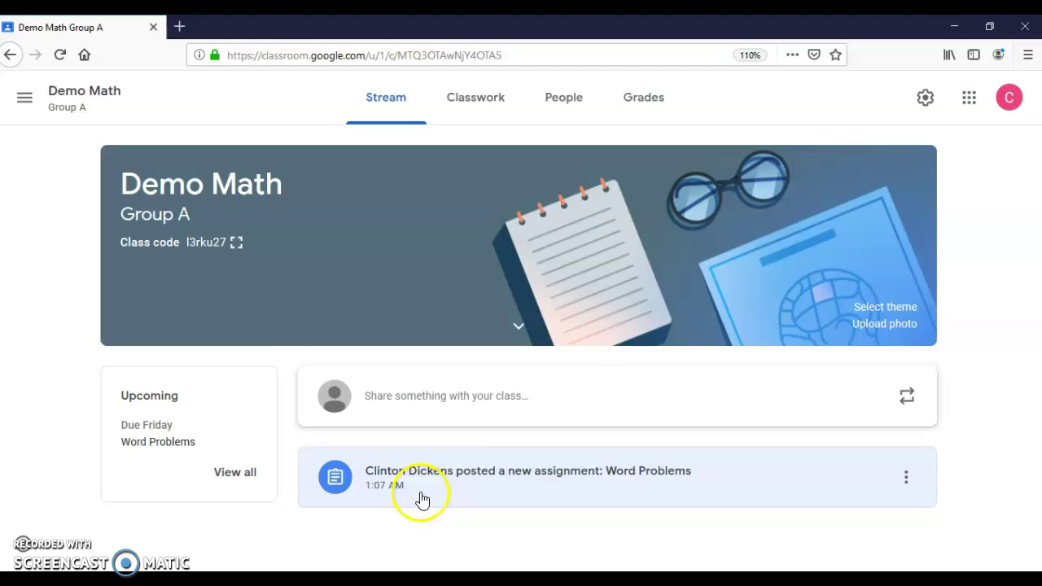
pyautogui.click(461, 475)
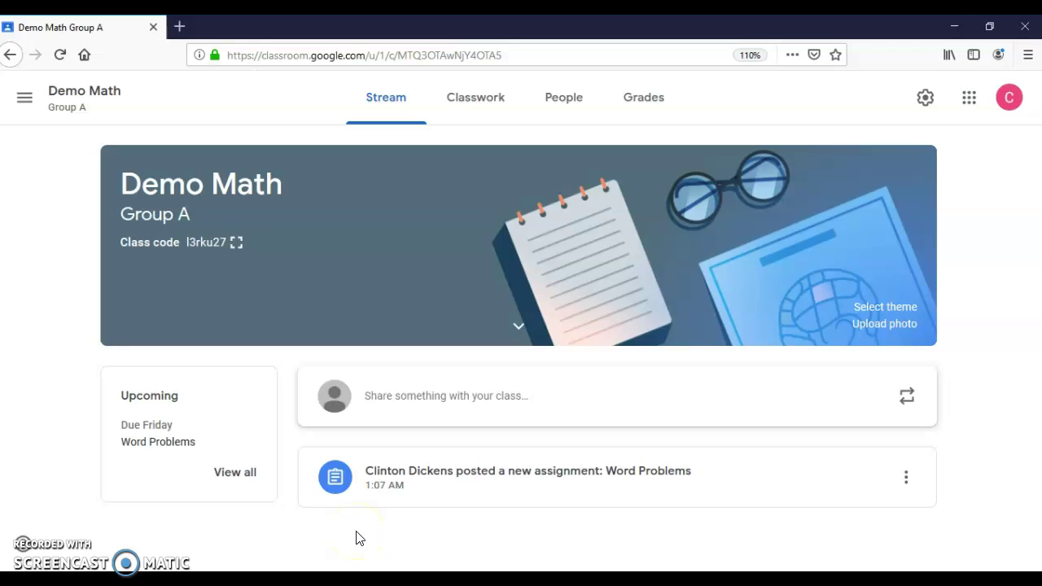
# Leave the Demo Math class and return to the overview of all classes.
pyautogui.click(25, 98)
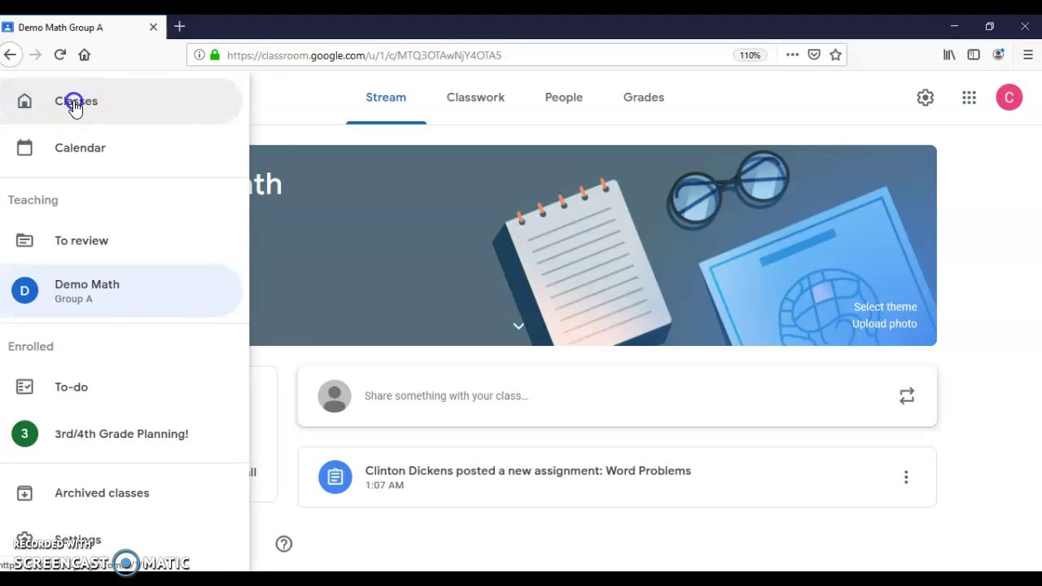
pyautogui.click(74, 102)
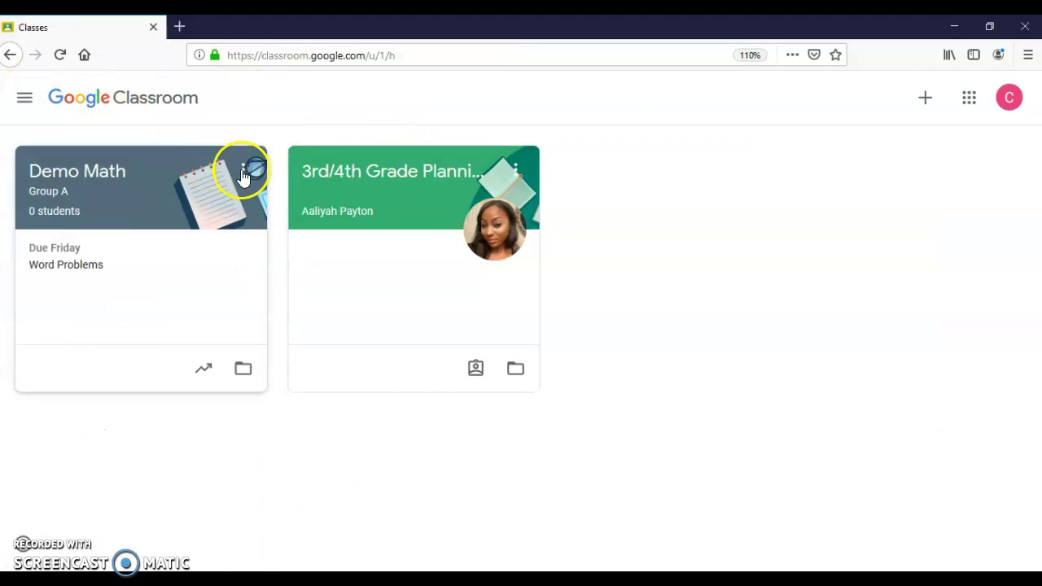